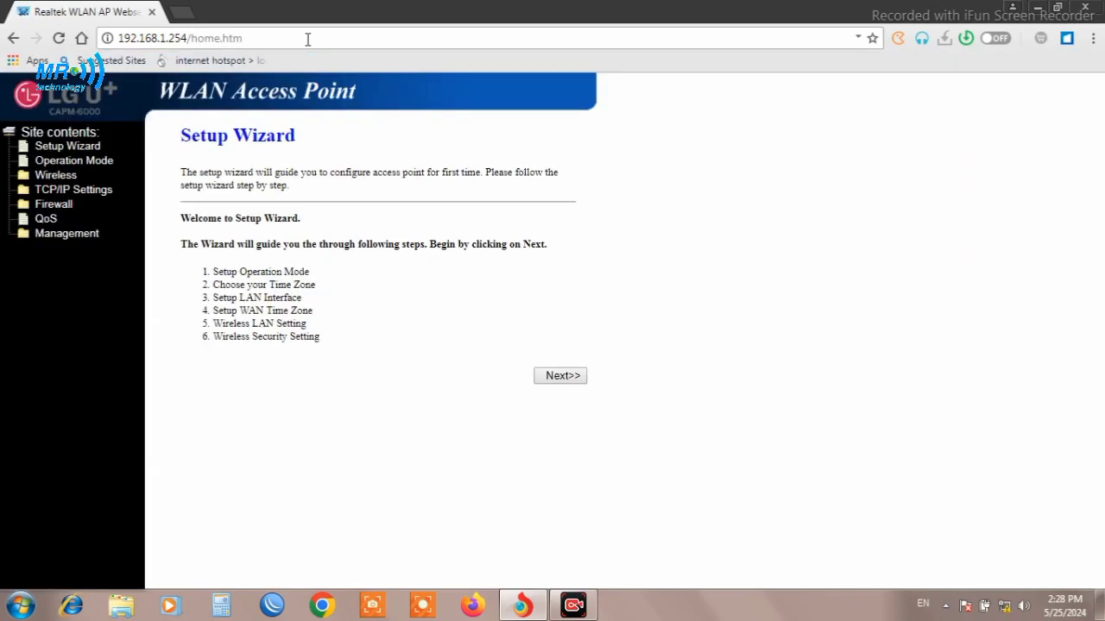
- Open the access point's QoS settings page and enable QoS
{"action": "double_click", "coordinate": [171, 39]}
{"action": "left_click", "coordinate": [257, 37]}
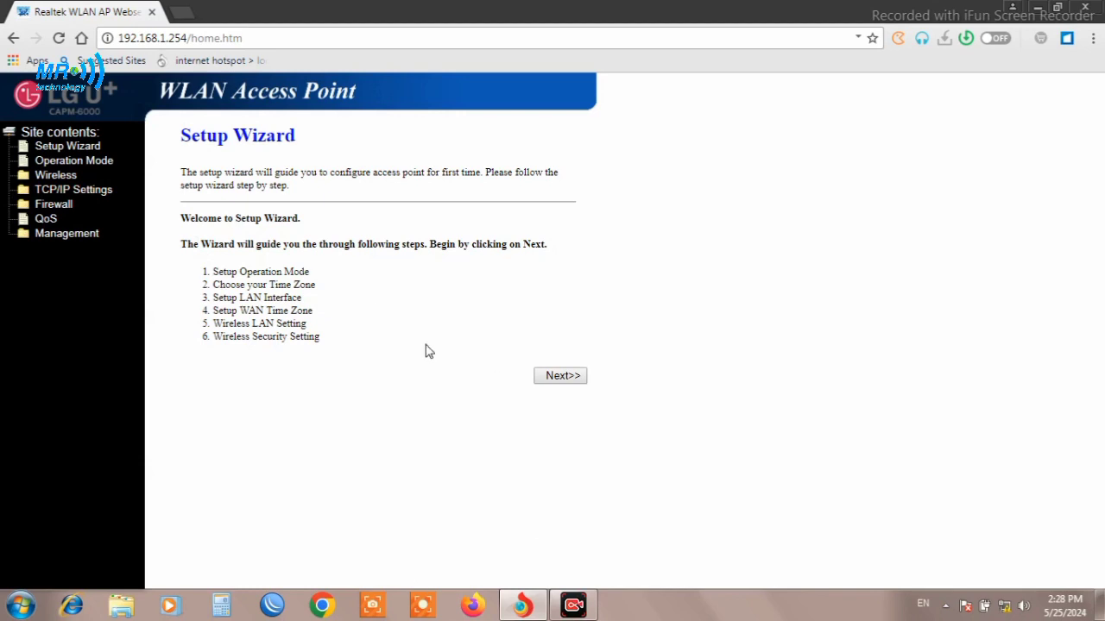
{"action": "left_click", "coordinate": [45, 206]}
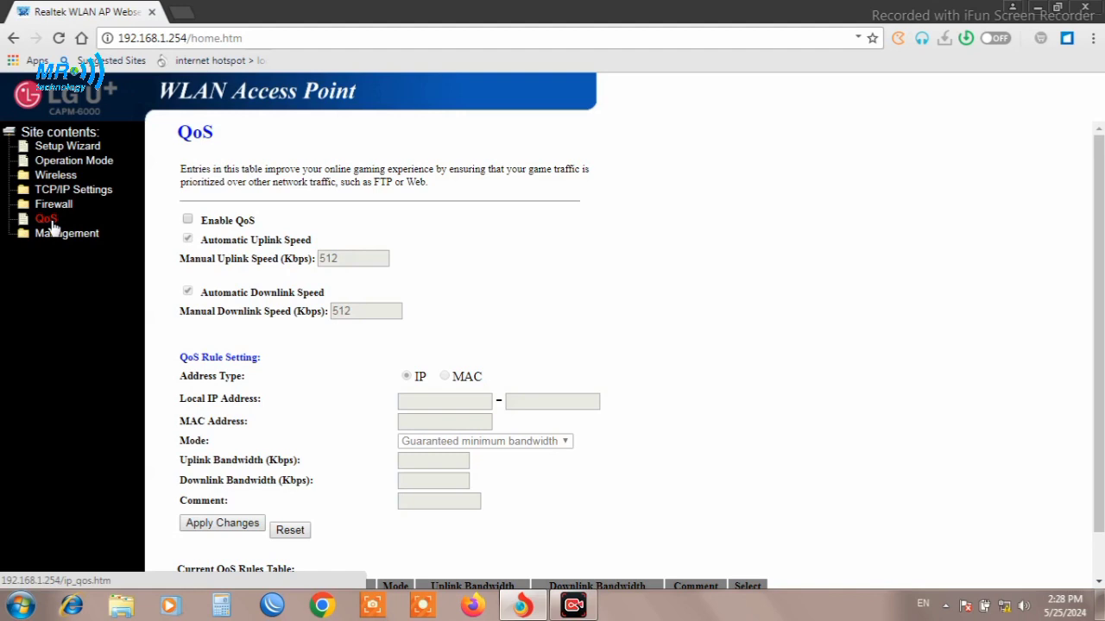
{"action": "left_click", "coordinate": [189, 221]}
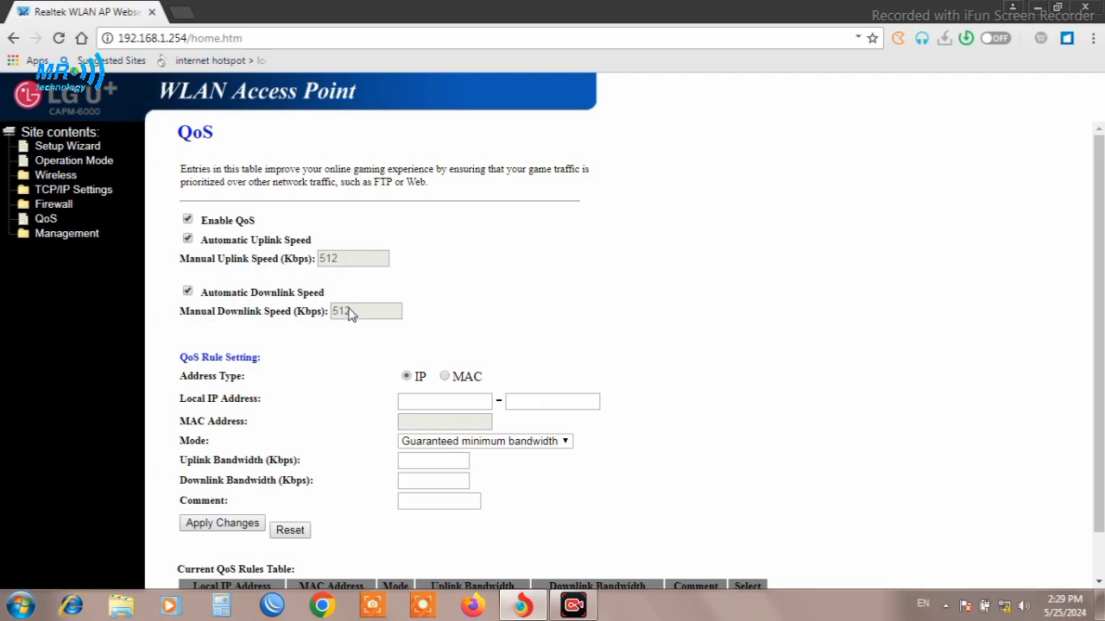
- Turn off automatic uplink and downlink speed, and set the manual speeds to 256 Kbps uplink and 1024 Kbps downlink
{"action": "left_click", "coordinate": [188, 240]}
{"action": "left_click_drag", "start_coordinate": [346, 253], "coordinate": [306, 254]}
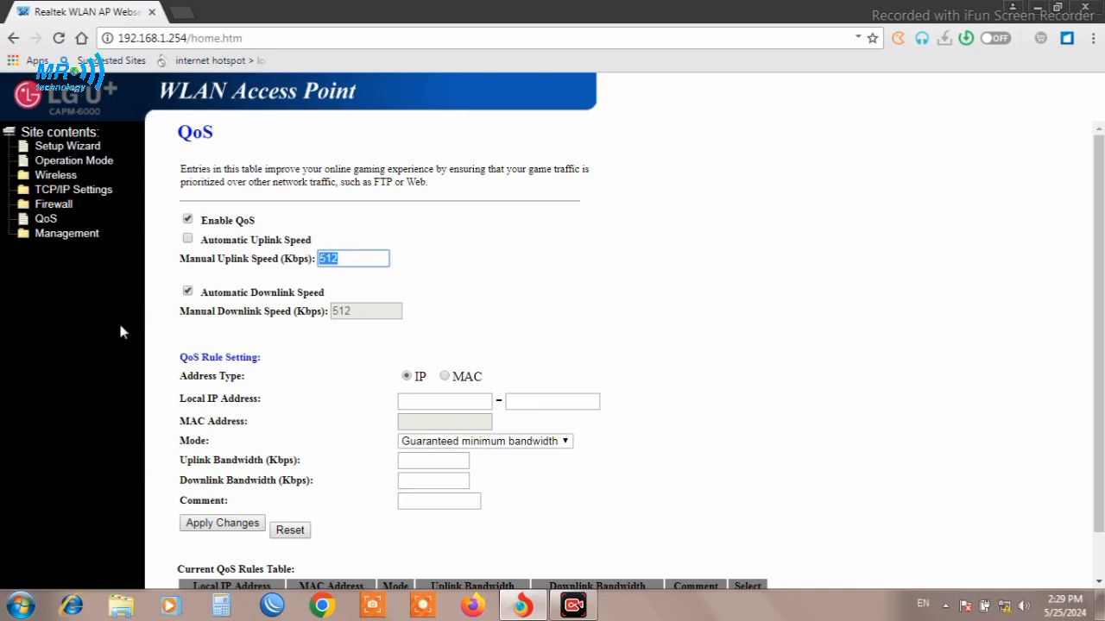
{"action": "left_click", "coordinate": [188, 293]}
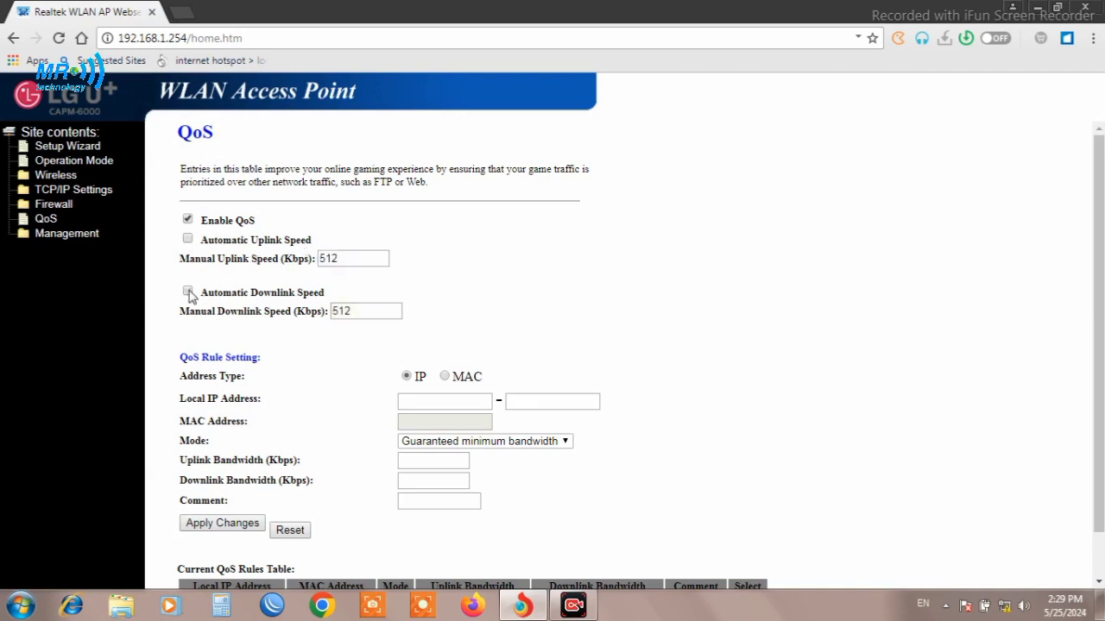
{"action": "left_click", "coordinate": [383, 313]}
{"action": "key", "text": "BackSpace"}
{"action": "key", "text": "BackSpace"}
{"action": "key", "text": "BackSpace"}
{"action": "type", "text": "1024"}
{"action": "left_click_drag", "start_coordinate": [359, 259], "coordinate": [117, 279]}
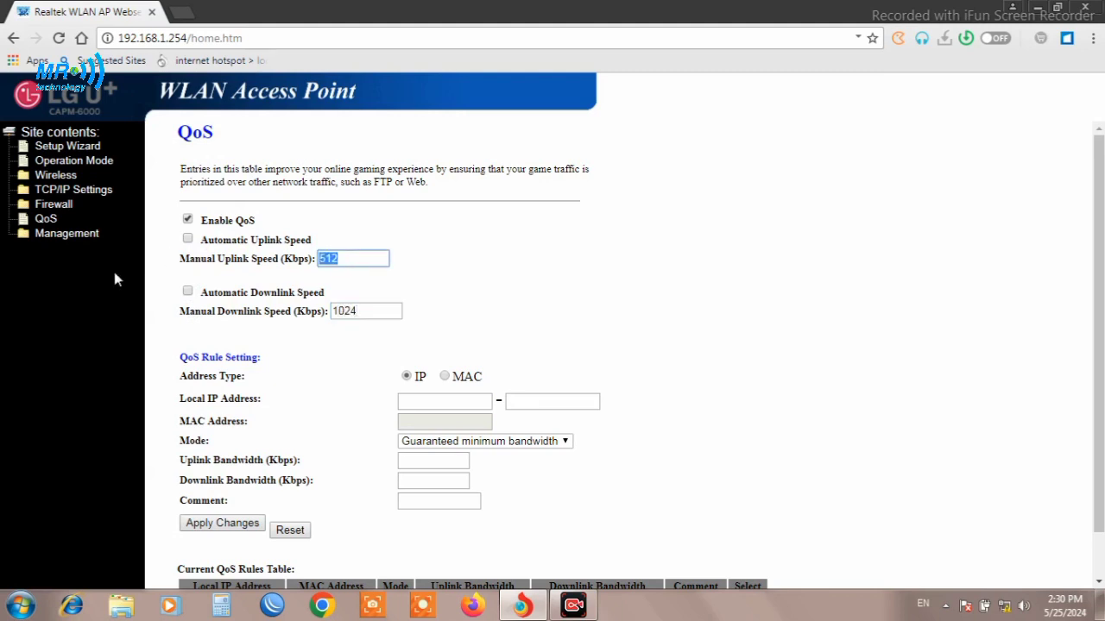
{"action": "type", "text": "256"}
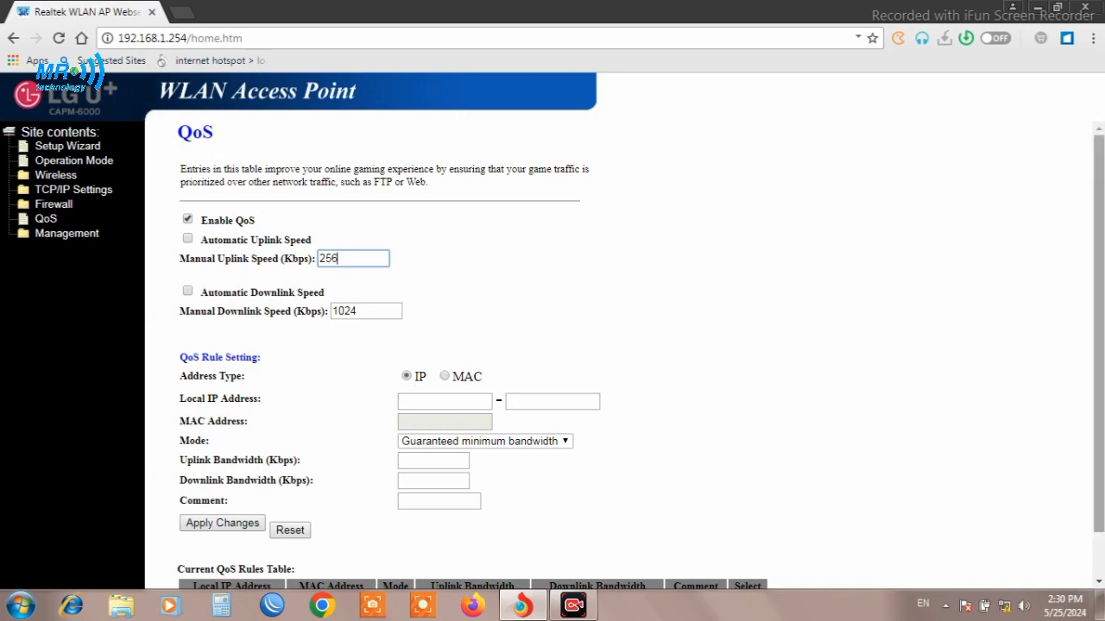
- Set the QoS rule's address type to IP and enter the local address range 192.168.1.3 to 192.168.1.20
{"action": "left_click_drag", "start_coordinate": [1099, 282], "coordinate": [1101, 345]}
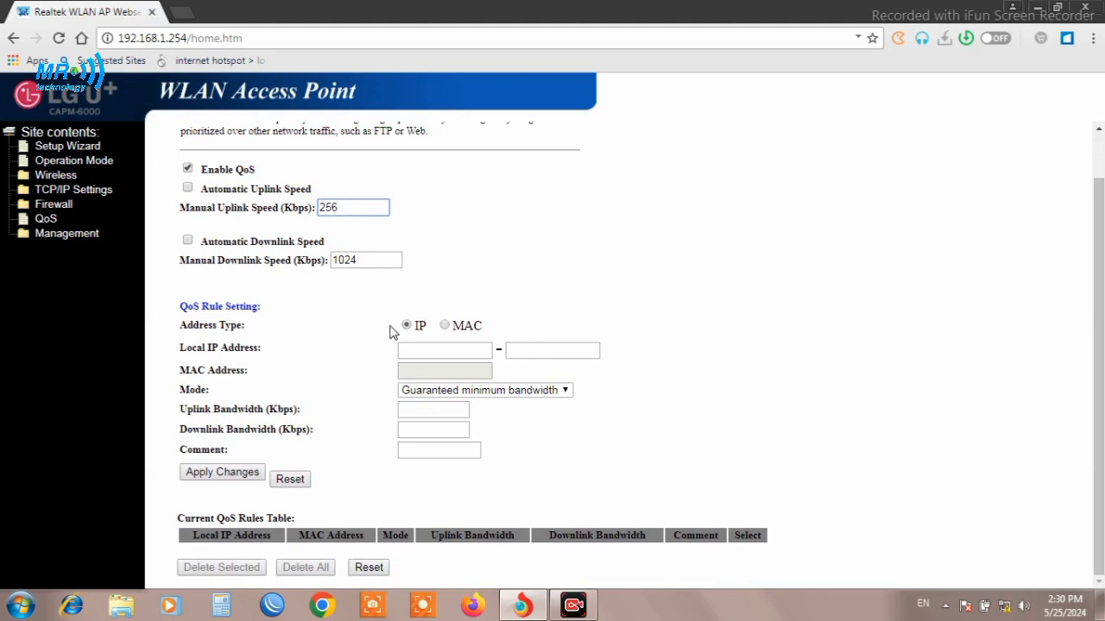
{"action": "left_click", "coordinate": [444, 326]}
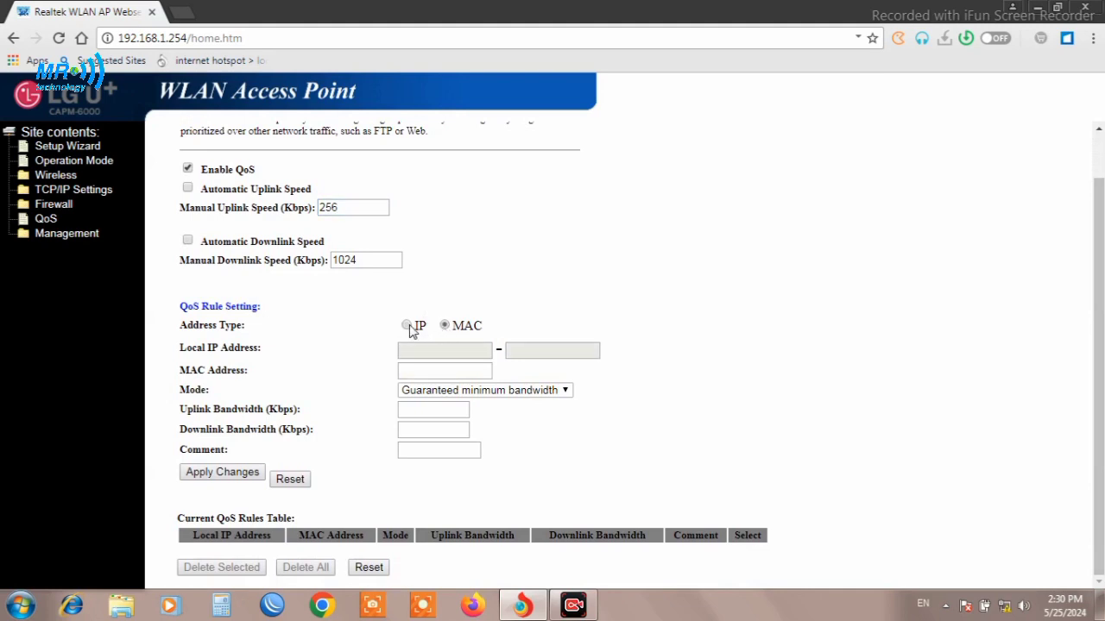
{"action": "left_click", "coordinate": [408, 327]}
{"action": "left_click", "coordinate": [427, 351]}
{"action": "type", "text": "1"}
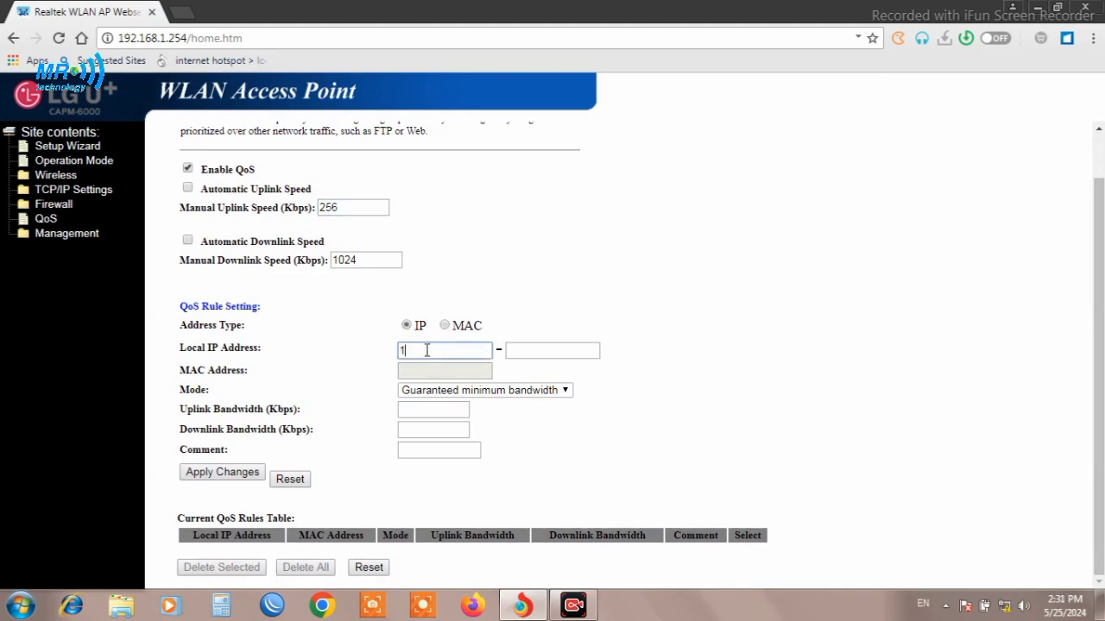
{"action": "type", "text": "92.168.1.3"}
{"action": "left_click", "coordinate": [558, 344]}
{"action": "type", "text": "9"}
{"action": "key", "text": "BackSpace"}
{"action": "type", "text": "192.168.1"}
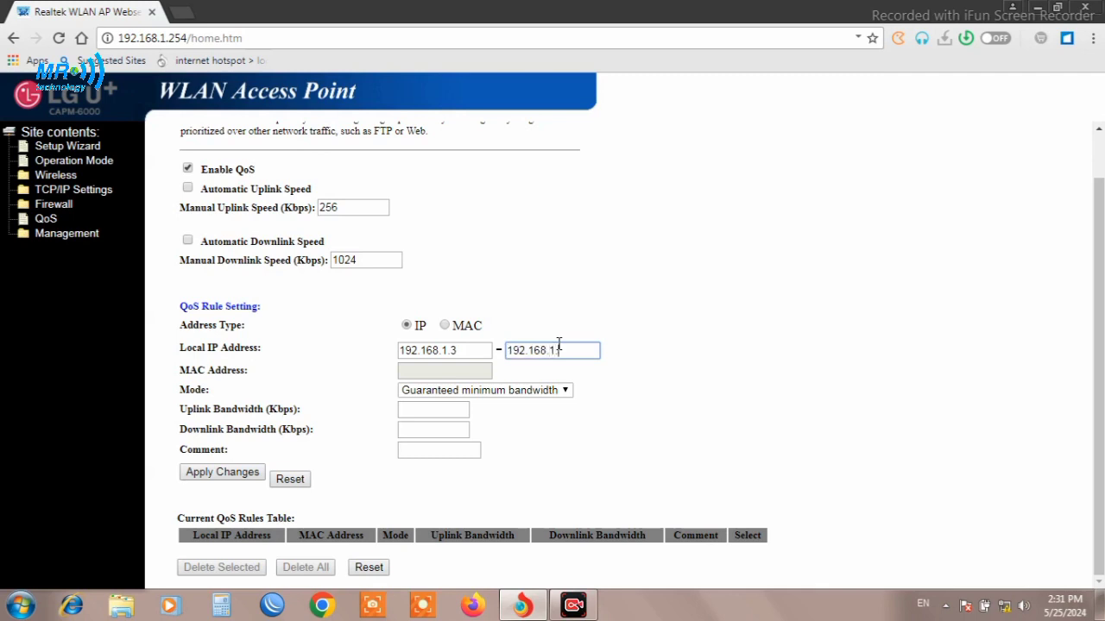
{"action": "type", "text": ".20"}
{"action": "double_click", "coordinate": [456, 350]}
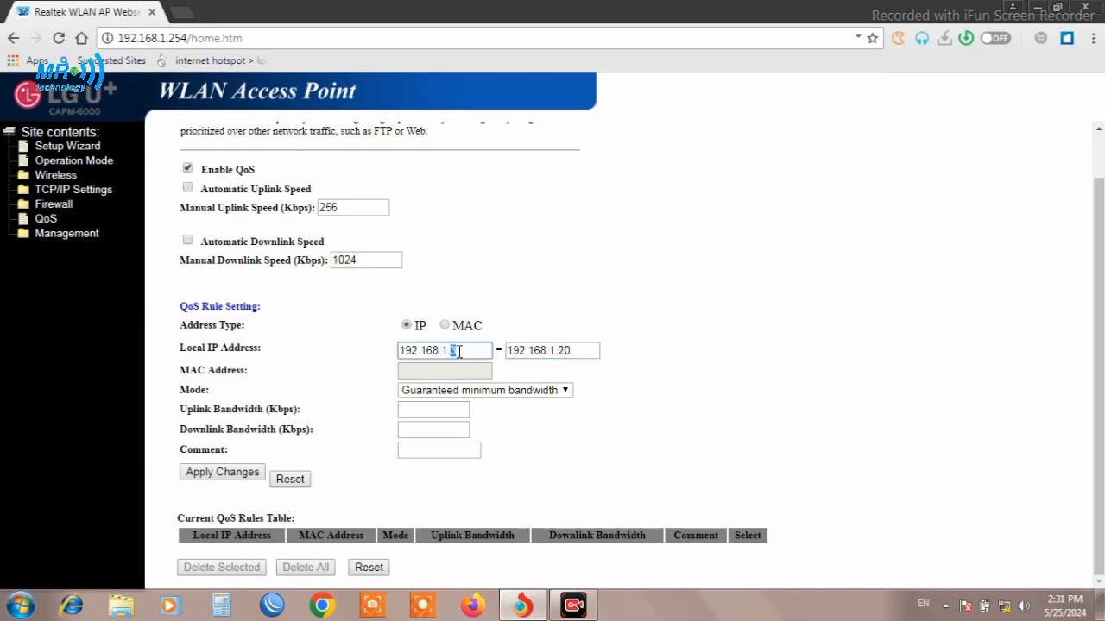
{"action": "double_click", "coordinate": [561, 350]}
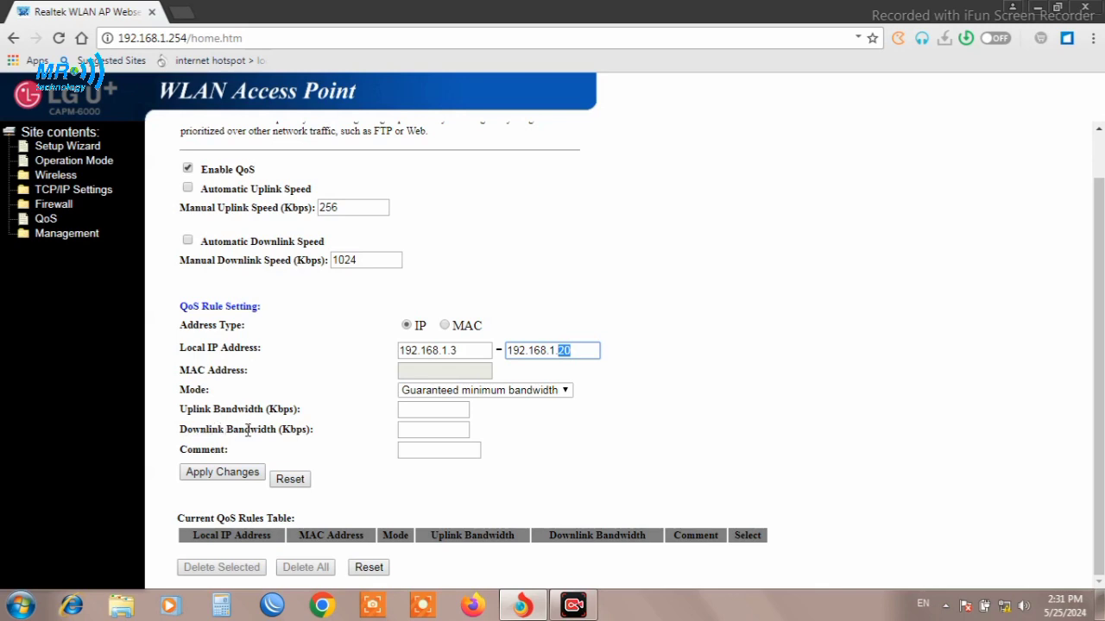
- Set the QoS rule's uplink bandwidth to 512 Kbps and its downlink bandwidth to 2048 Kbps
{"action": "left_click", "coordinate": [435, 410]}
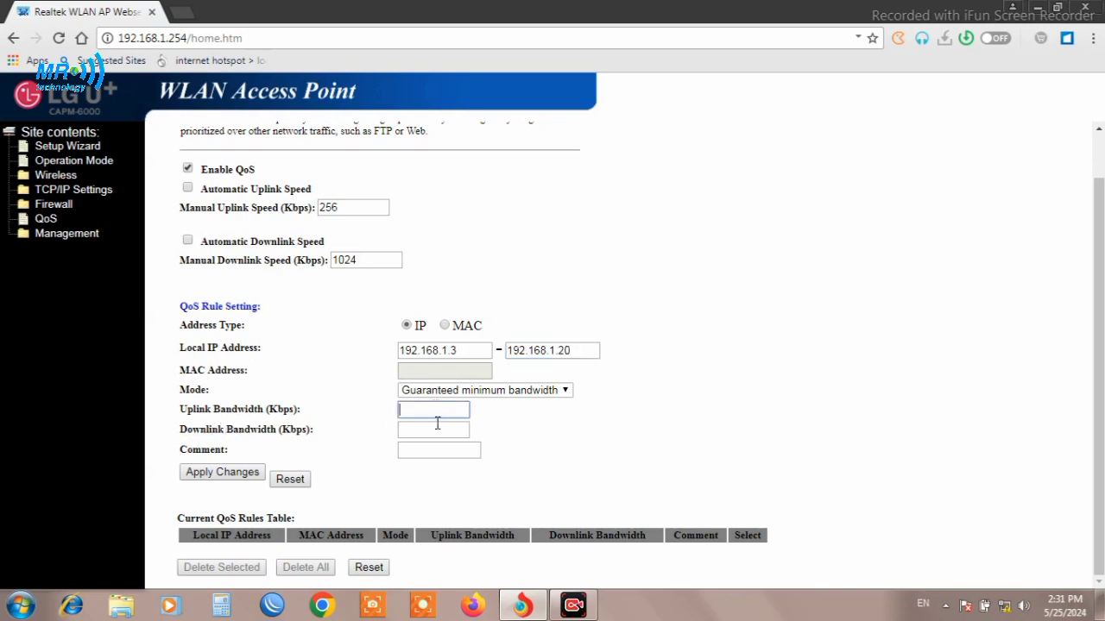
{"action": "left_click", "coordinate": [439, 428]}
{"action": "left_click", "coordinate": [439, 412]}
{"action": "type", "text": "512"}
{"action": "left_click", "coordinate": [443, 429]}
{"action": "type", "text": "2048"}
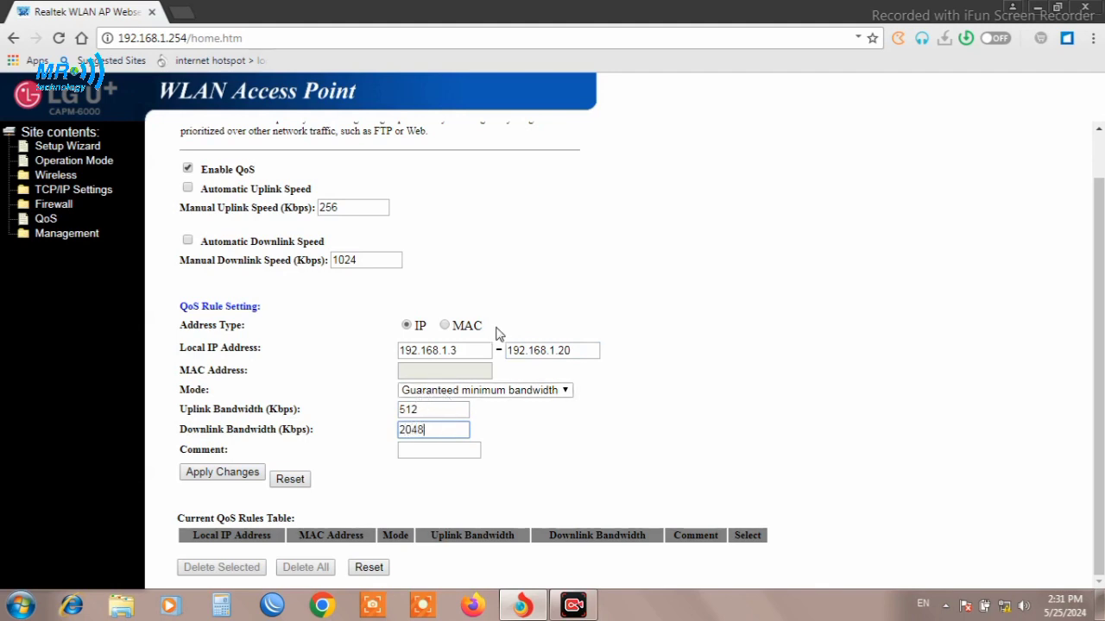
{"action": "left_click_drag", "start_coordinate": [452, 350], "coordinate": [466, 350]}
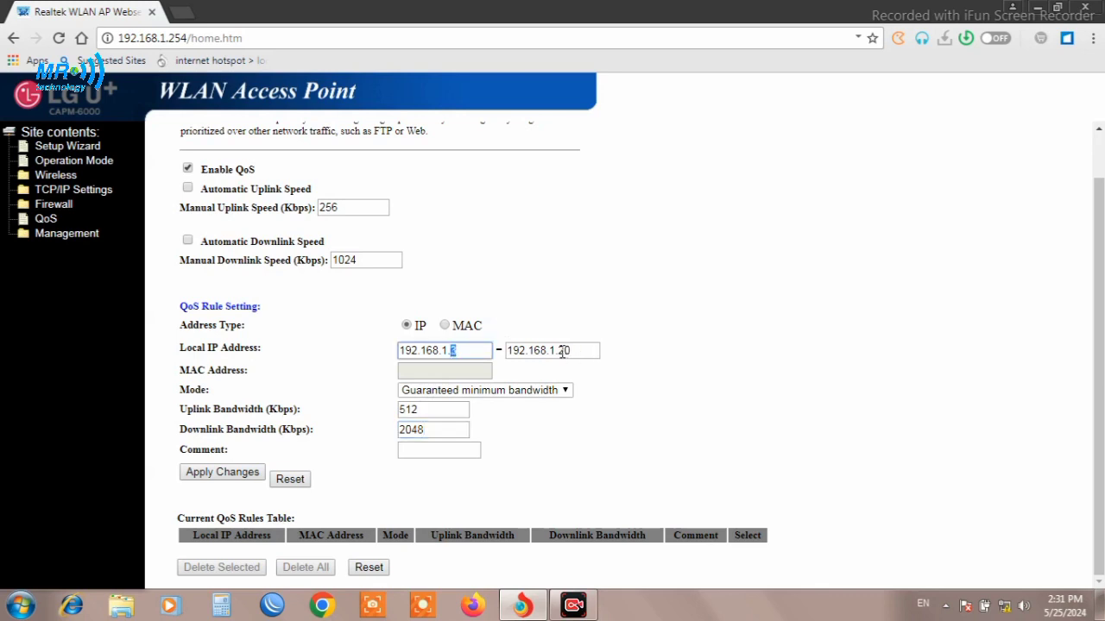
{"action": "left_click_drag", "start_coordinate": [562, 351], "coordinate": [593, 350]}
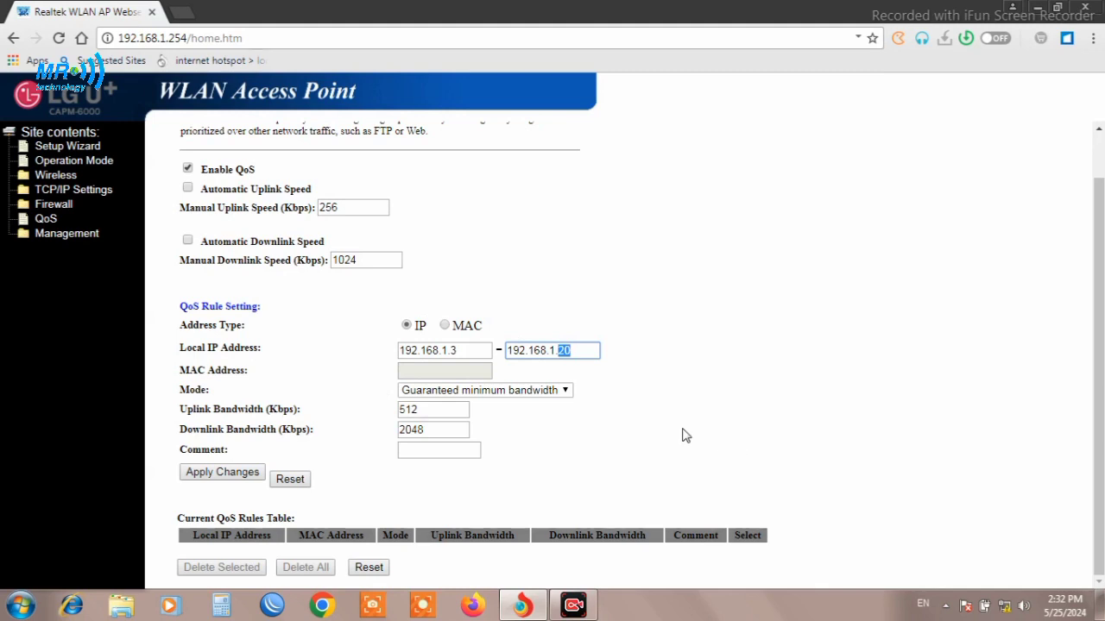
- Switch the rule's address type to MAC and look up the computer's physical address in the Local Area Connection details
{"action": "left_click", "coordinate": [445, 327]}
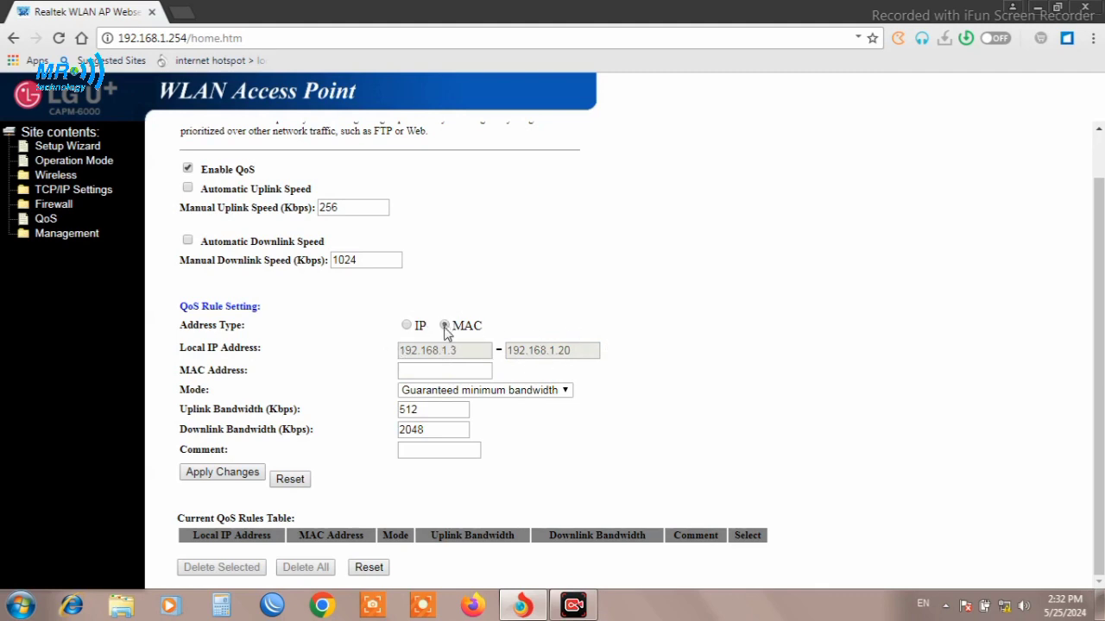
{"action": "left_click", "coordinate": [442, 368]}
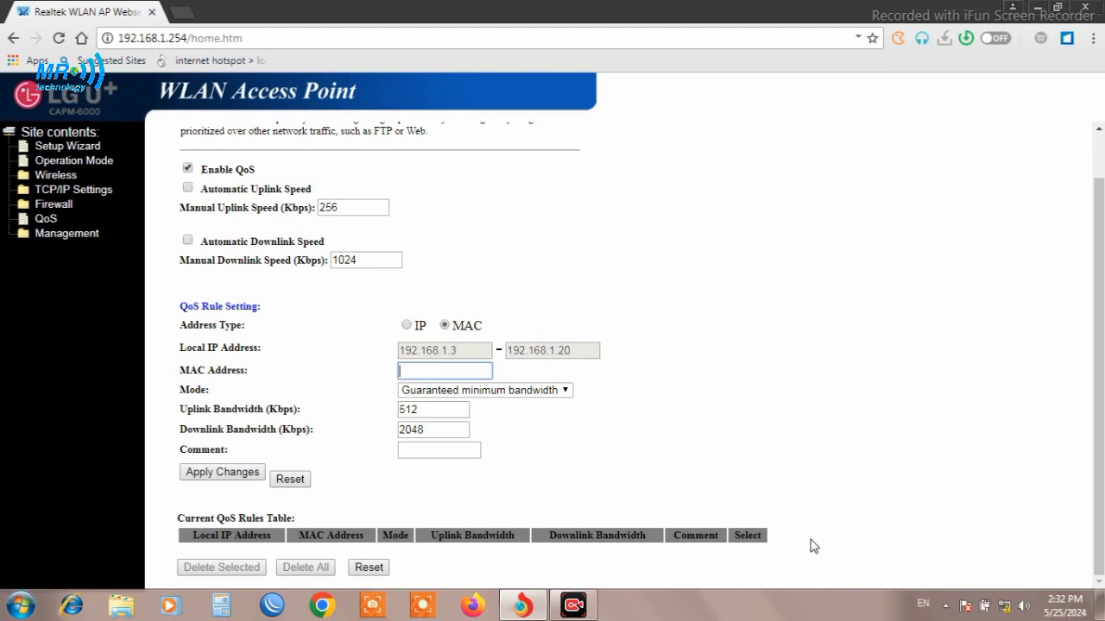
{"action": "right_click", "coordinate": [1005, 610]}
{"action": "left_click", "coordinate": [1007, 595]}
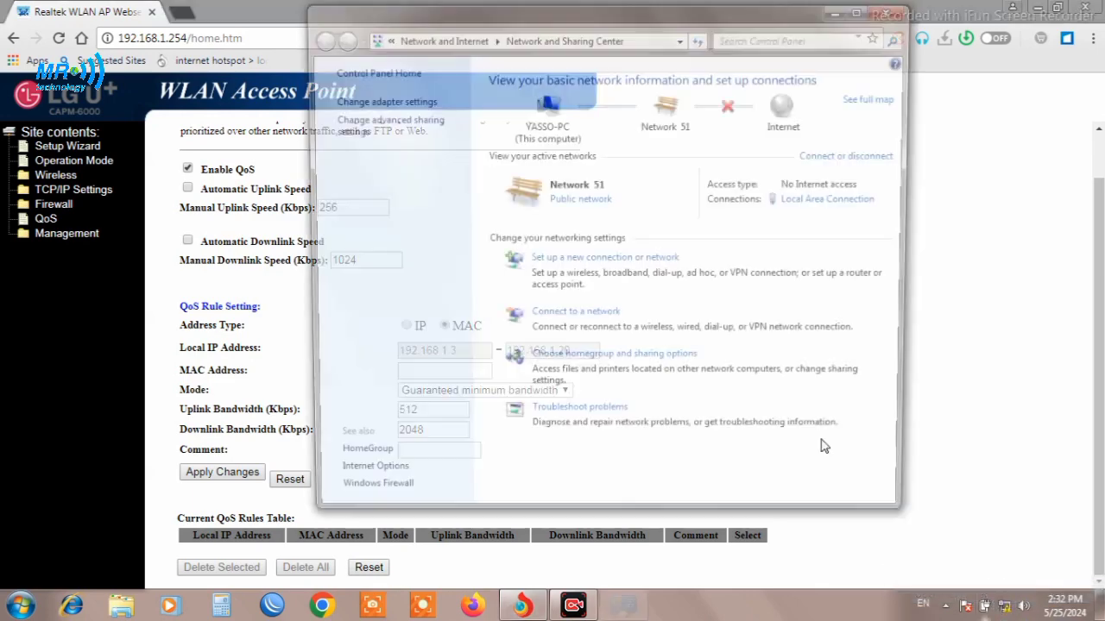
{"action": "left_click", "coordinate": [811, 203]}
{"action": "left_click", "coordinate": [474, 295]}
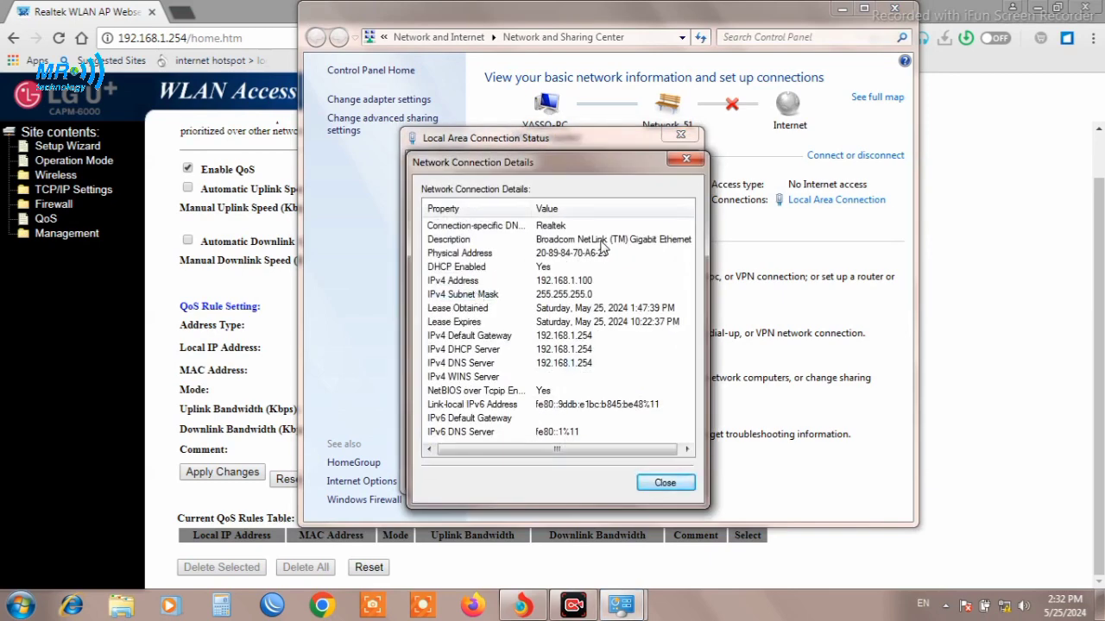
{"action": "left_click", "coordinate": [572, 256]}
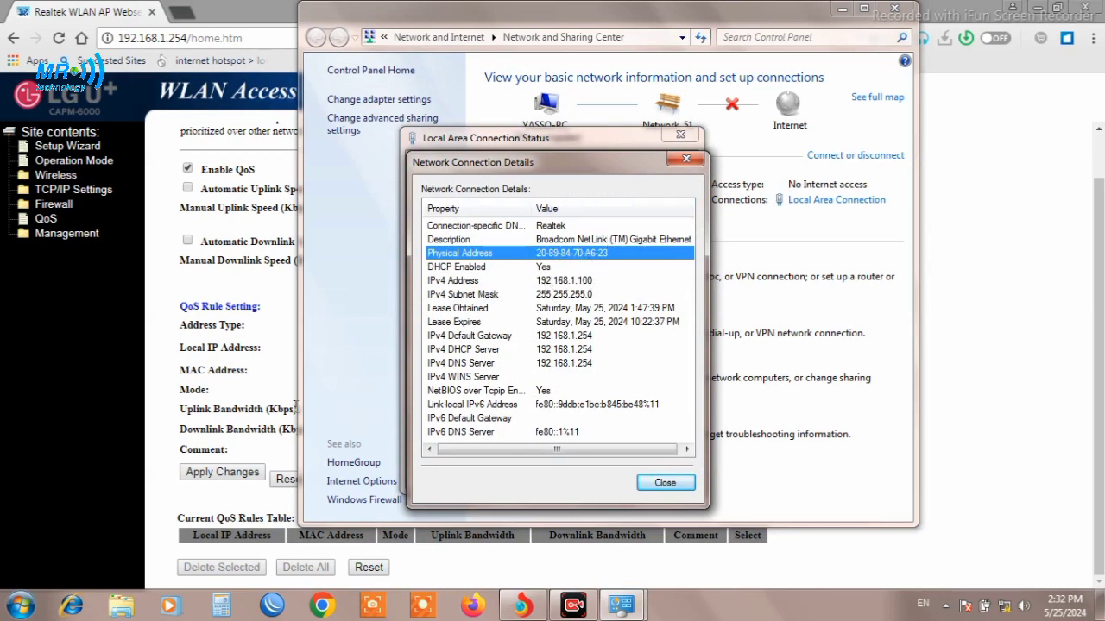
{"action": "left_click", "coordinate": [988, 507]}
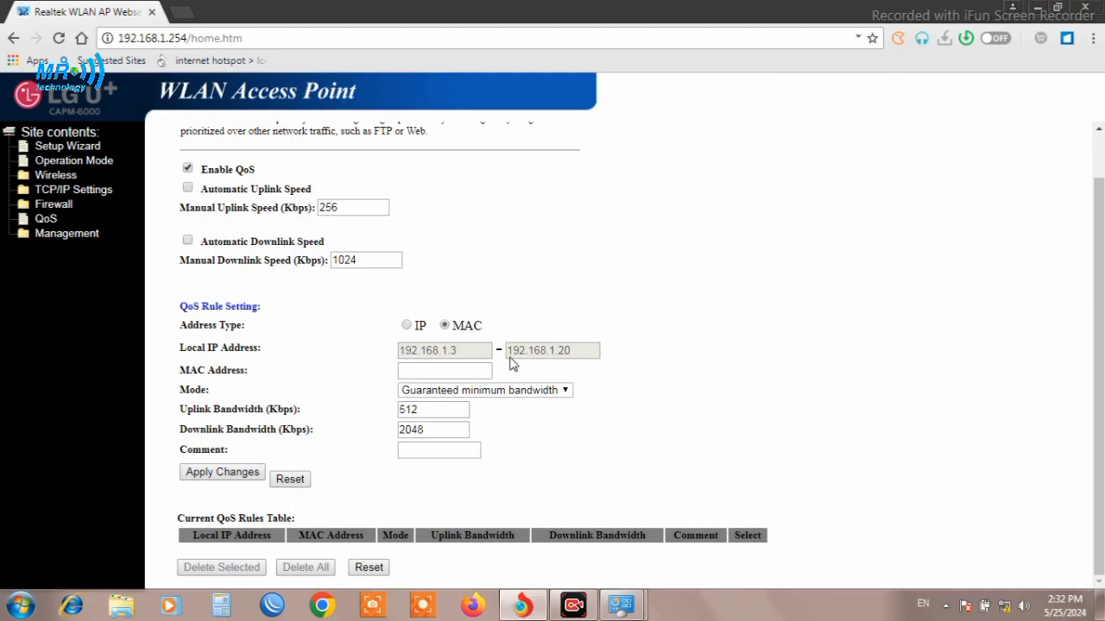
- Change the QoS rule's downlink bandwidth to 512 Kbps and its uplink bandwidth to 128 Kbps
{"action": "left_click", "coordinate": [447, 369]}
{"action": "left_click", "coordinate": [429, 410]}
{"action": "double_click", "coordinate": [439, 428]}
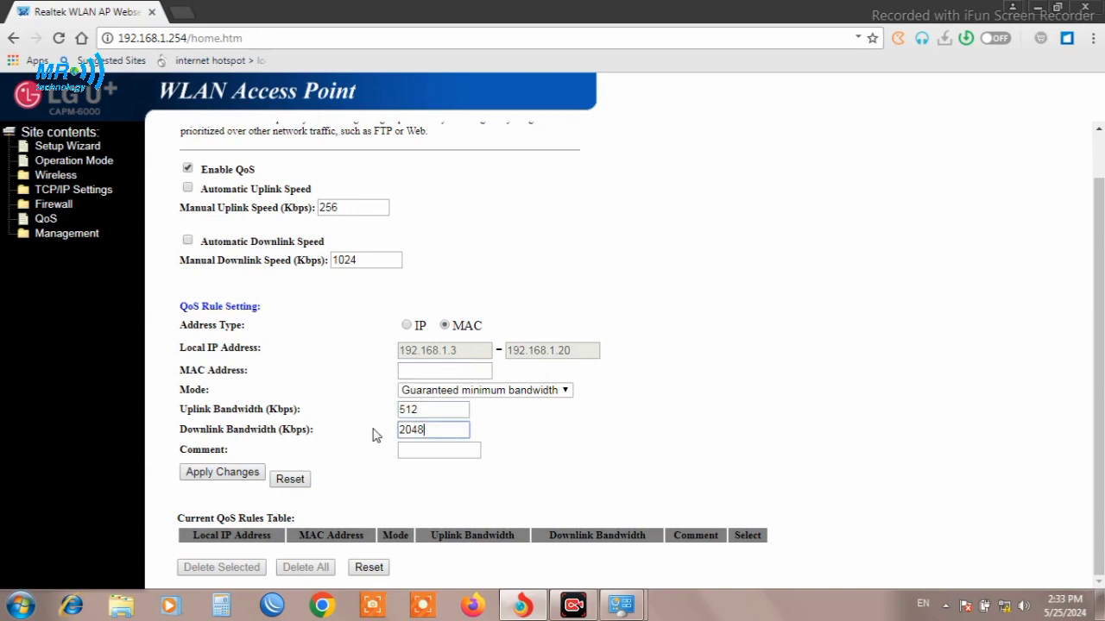
{"action": "type", "text": "512"}
{"action": "double_click", "coordinate": [465, 405]}
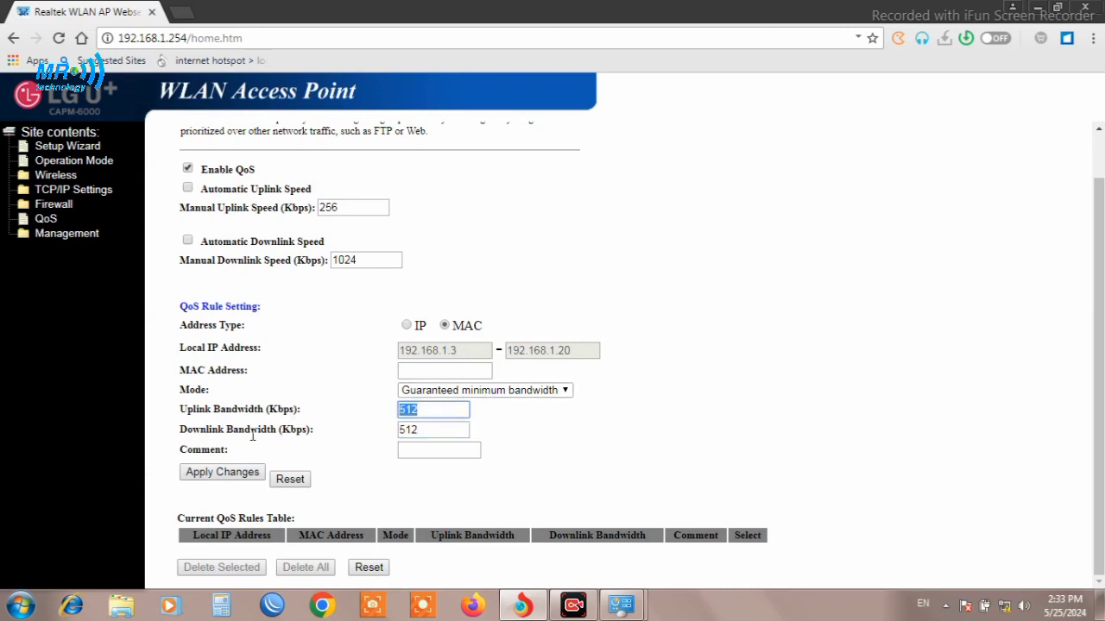
{"action": "type", "text": "128"}
- Try to apply the QoS rule with the MAC address type and an empty MAC address
{"action": "left_click", "coordinate": [626, 495]}
{"action": "left_click", "coordinate": [193, 476]}
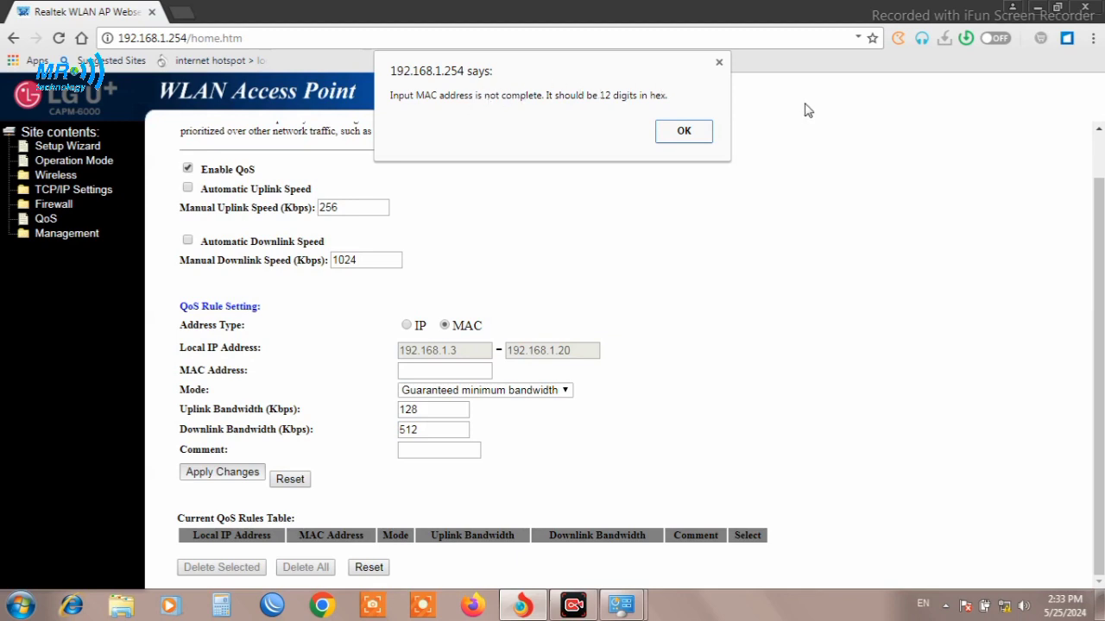
{"action": "left_click", "coordinate": [677, 138]}
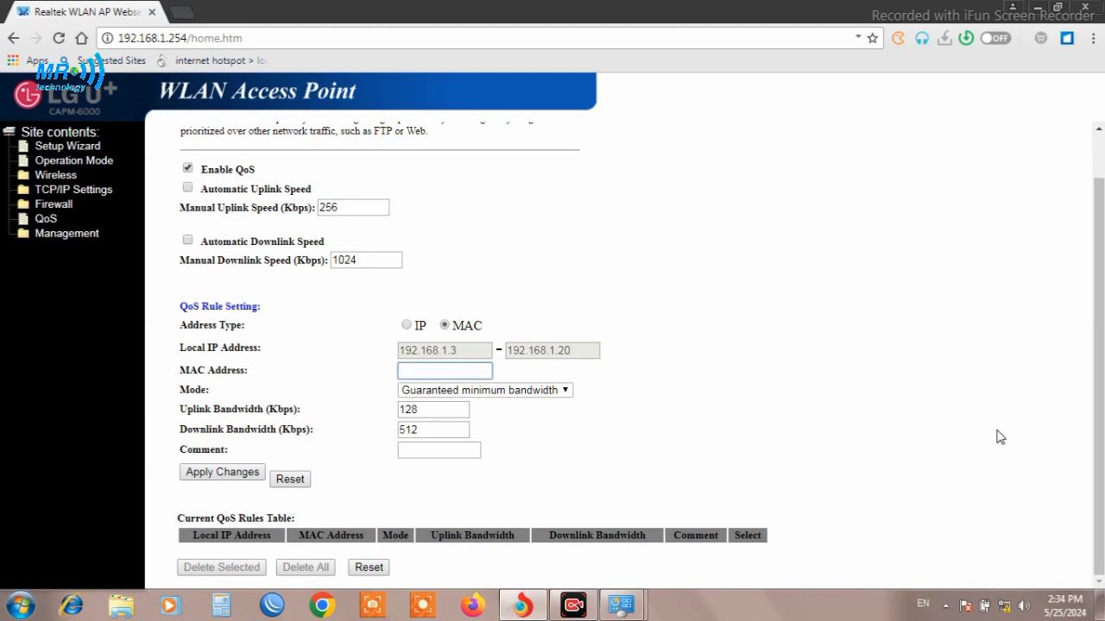
- Set the rule's address type back to IP, apply the changes, and check the rule in the current QoS rules table
{"action": "left_click", "coordinate": [406, 326]}
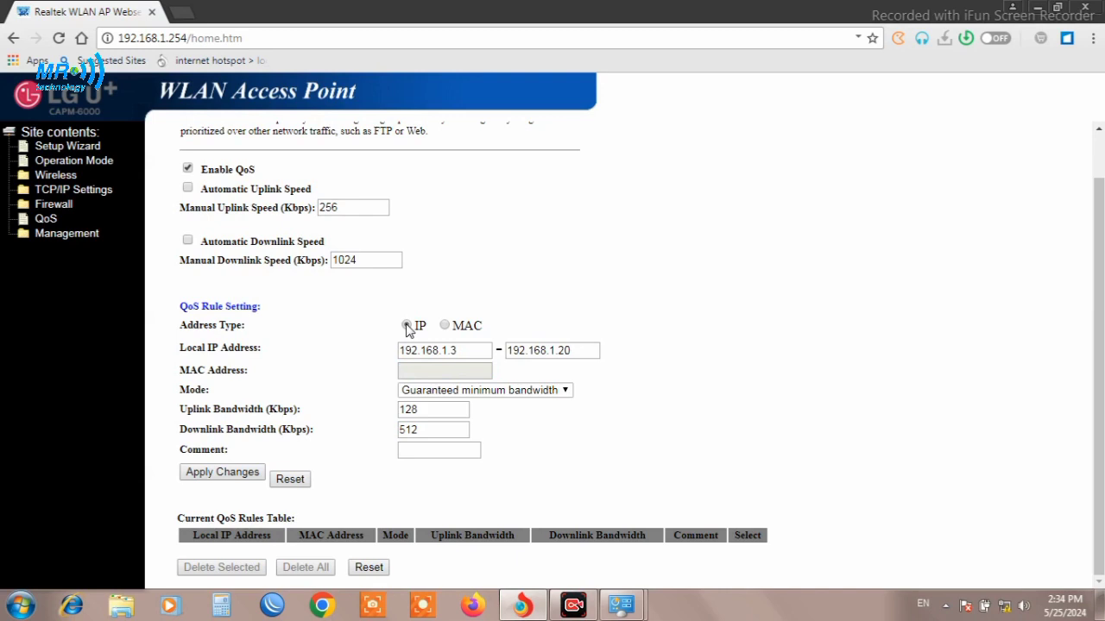
{"action": "left_click", "coordinate": [473, 354]}
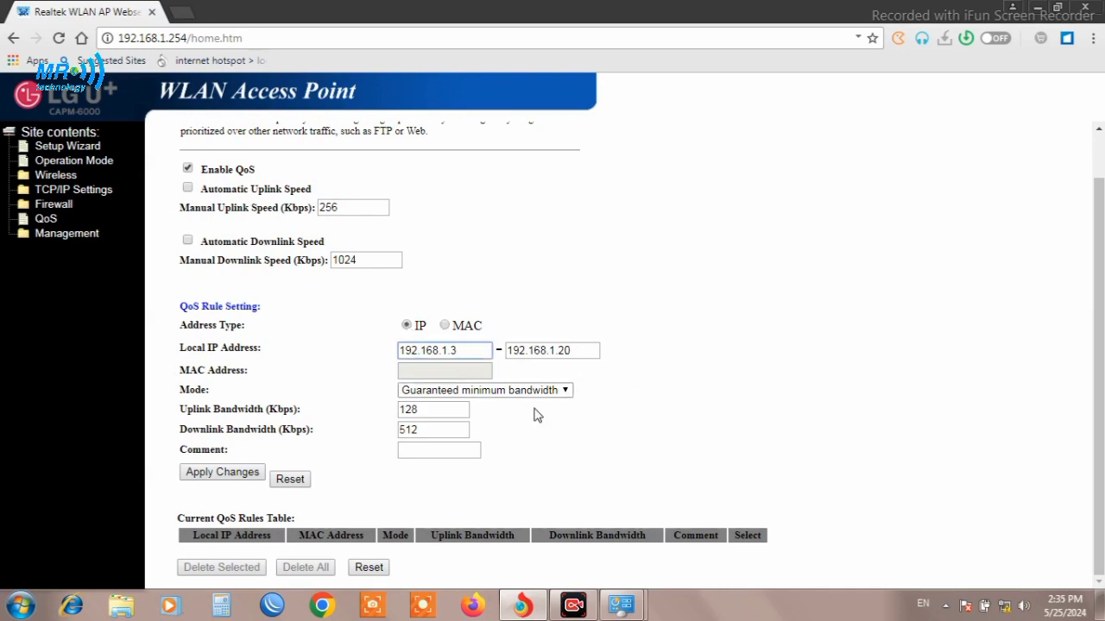
{"action": "left_click", "coordinate": [212, 477]}
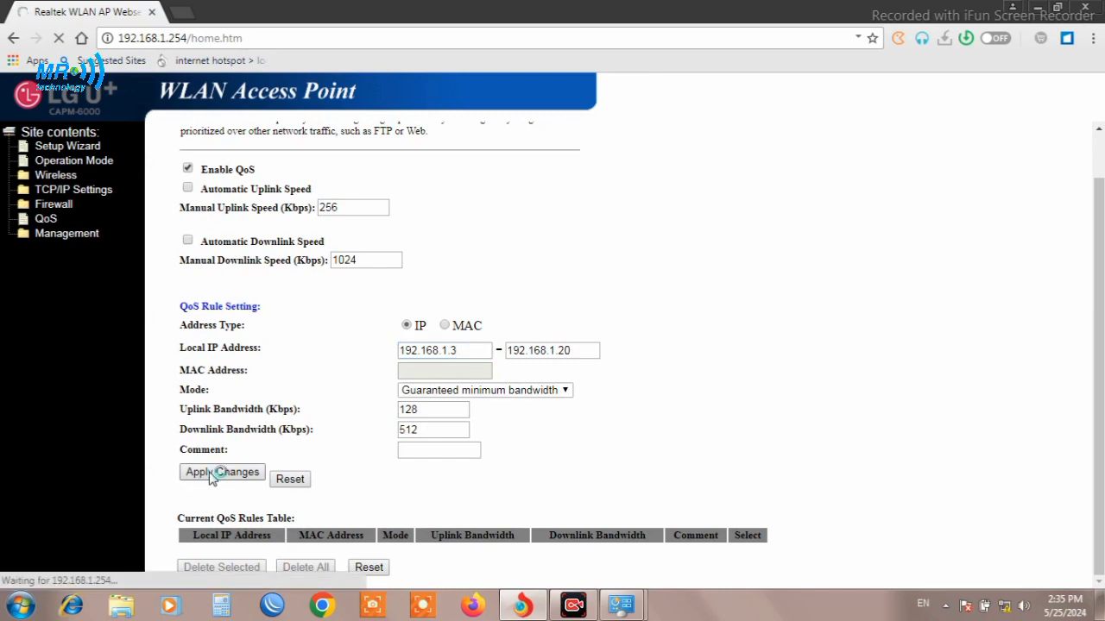
{"action": "left_click_drag", "start_coordinate": [1099, 216], "coordinate": [1090, 321]}
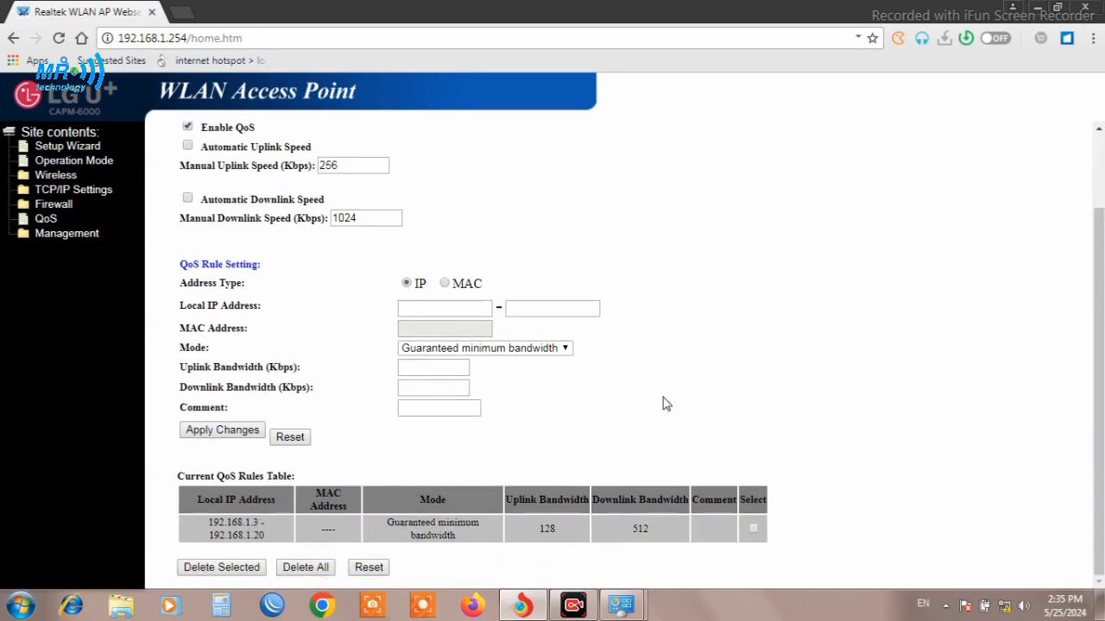
{"action": "left_click_drag", "start_coordinate": [654, 540], "coordinate": [631, 528]}
{"action": "left_click", "coordinate": [552, 308]}
{"action": "left_click", "coordinate": [908, 419]}
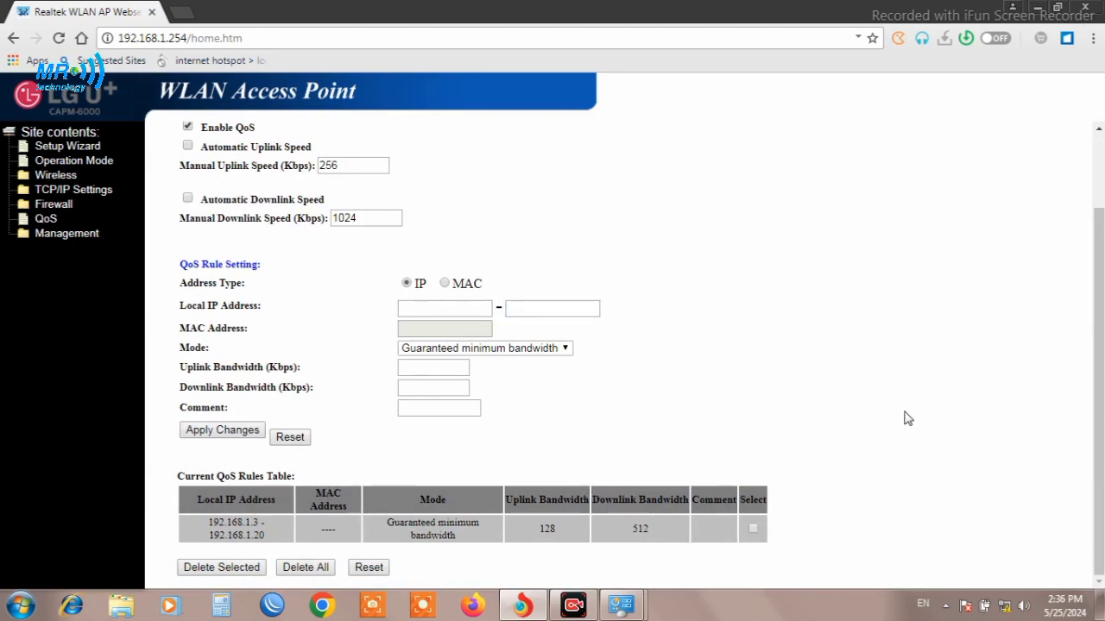
- Enter the local IP address range 192.168.1.22 to 192.168.1.25 for a second QoS rule
{"action": "left_click", "coordinate": [432, 306]}
{"action": "type", "text": "1"}
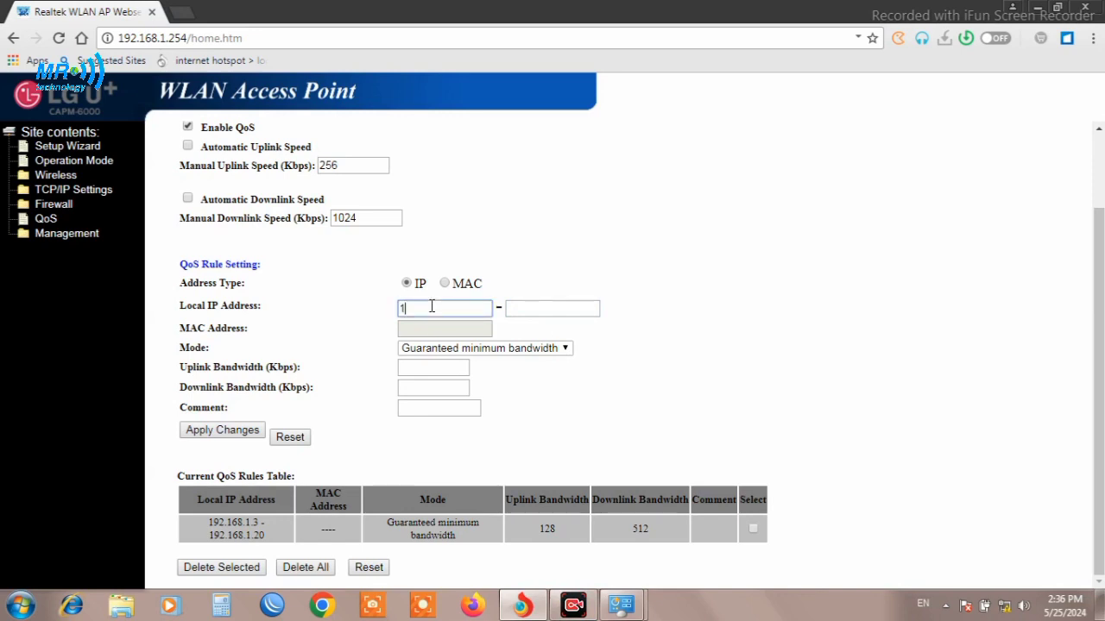
{"action": "type", "text": "92.168.1.22"}
{"action": "left_click", "coordinate": [528, 312]}
{"action": "type", "text": "192.168.1.25"}
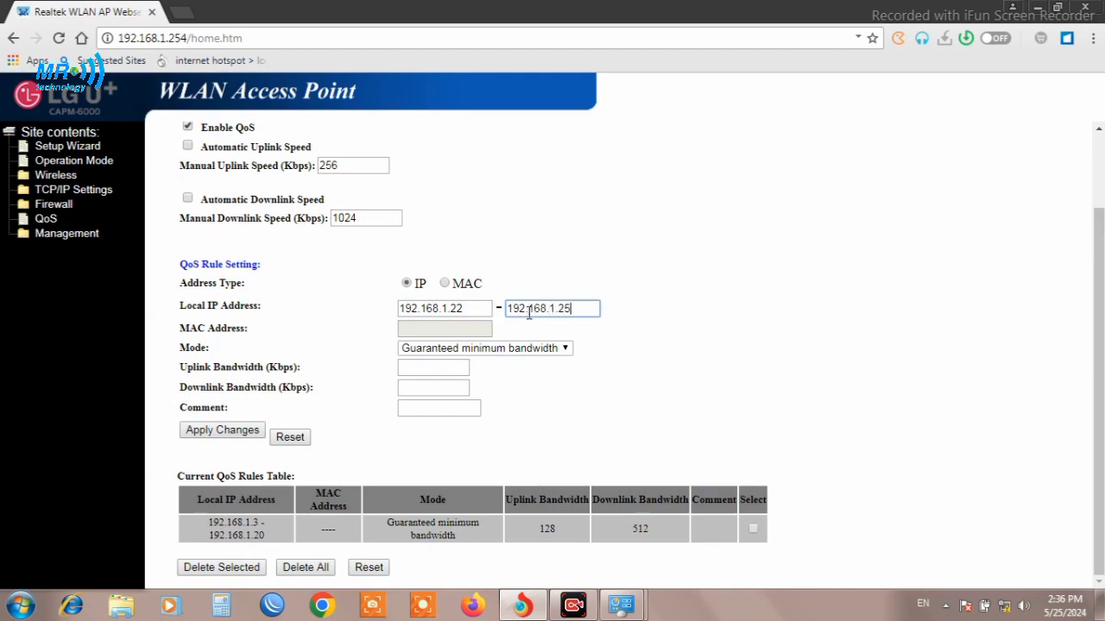
- Try to apply the second rule with 256 Kbps uplink and 2048 Kbps downlink as guaranteed minimum bandwidth
{"action": "left_click", "coordinate": [417, 368]}
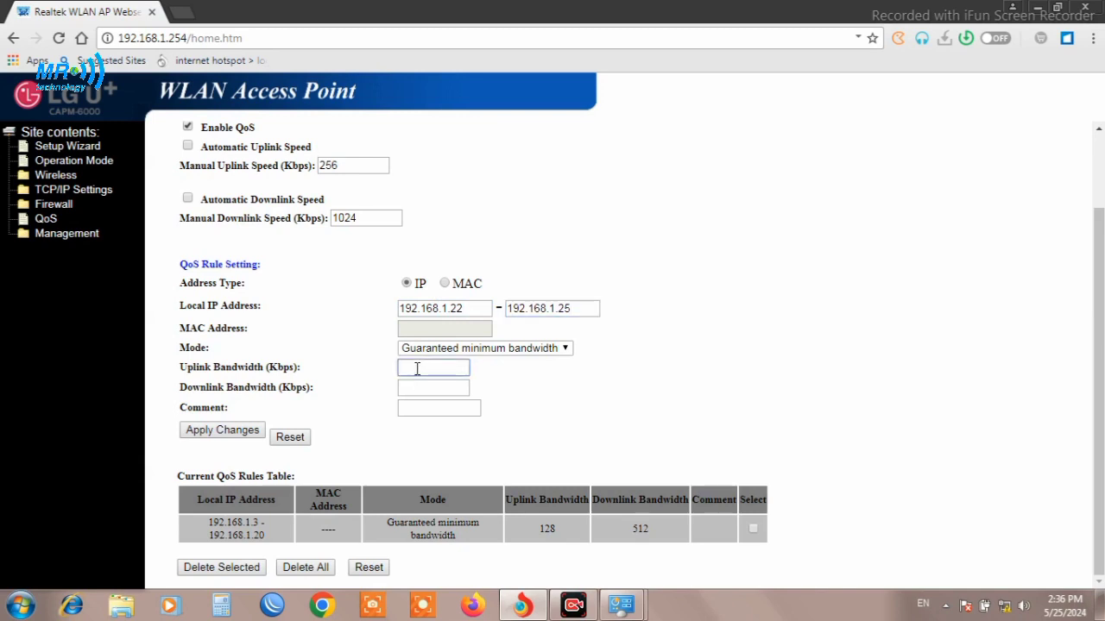
{"action": "type", "text": "3"}
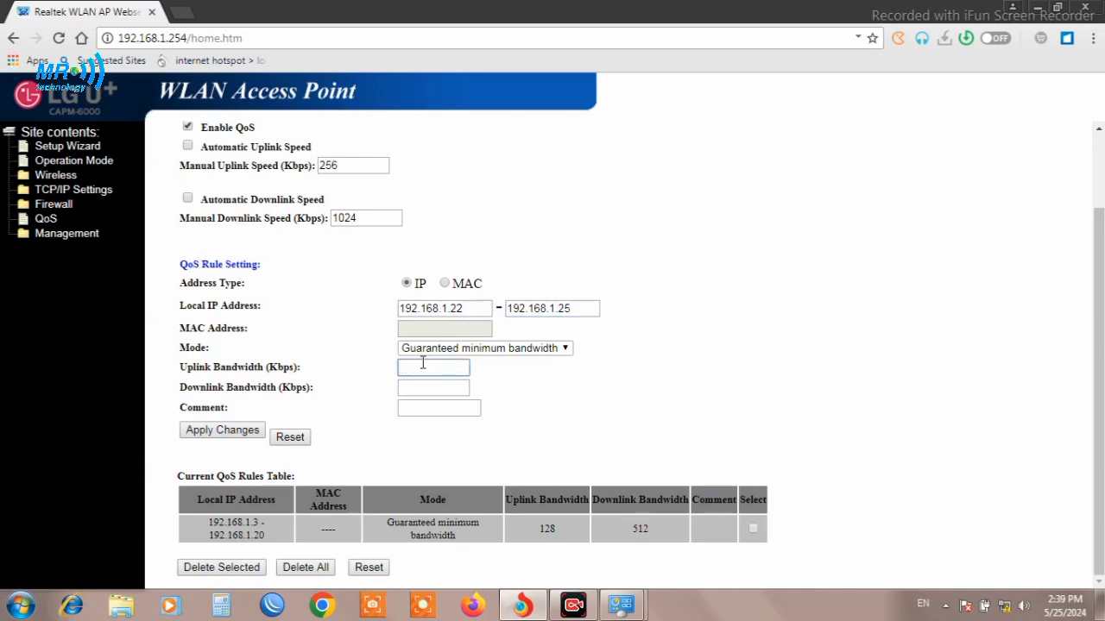
{"action": "type", "text": "256"}
{"action": "left_click", "coordinate": [441, 387]}
{"action": "type", "text": "2048"}
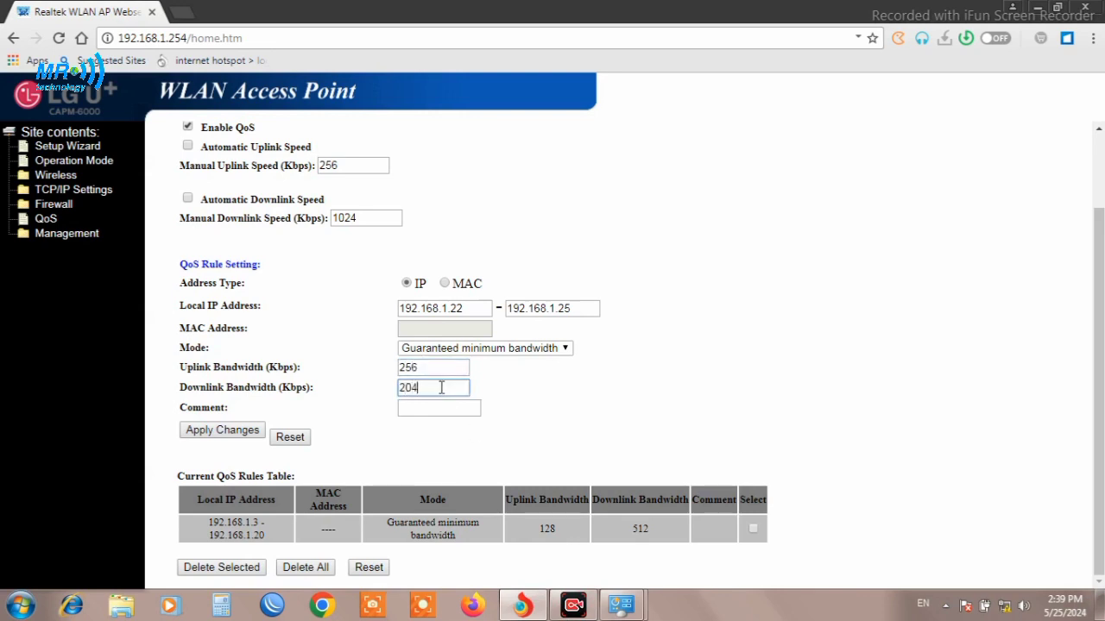
{"action": "left_click", "coordinate": [217, 434]}
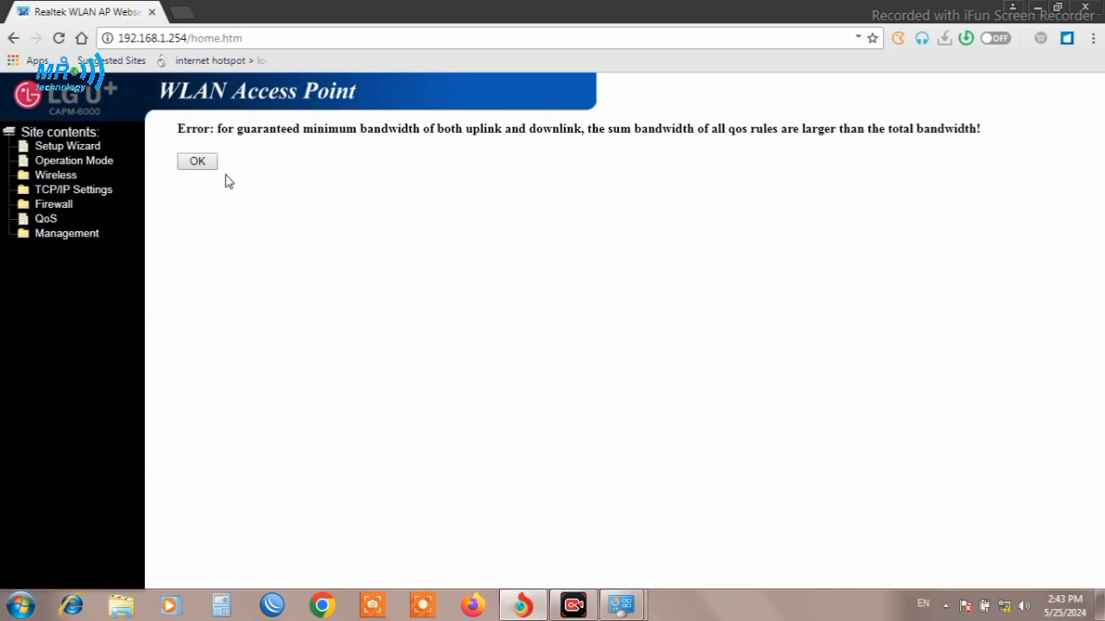
{"action": "left_click", "coordinate": [197, 163]}
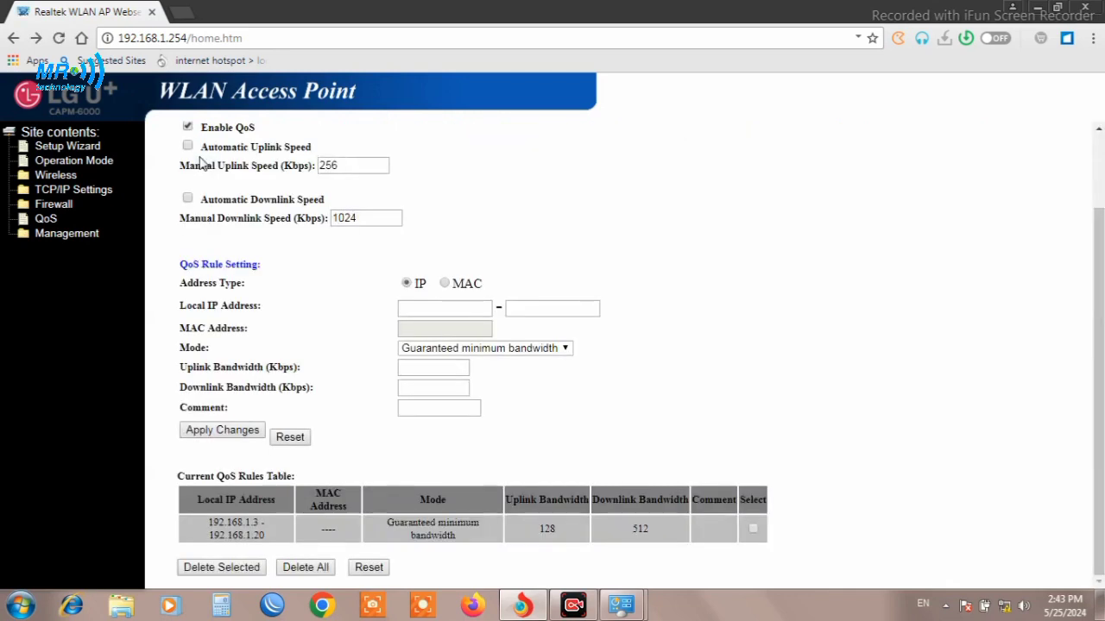
- Enable automatic uplink speed and automatic downlink speed in place of the manual total speeds
{"action": "left_click_drag", "start_coordinate": [369, 218], "coordinate": [309, 225]}
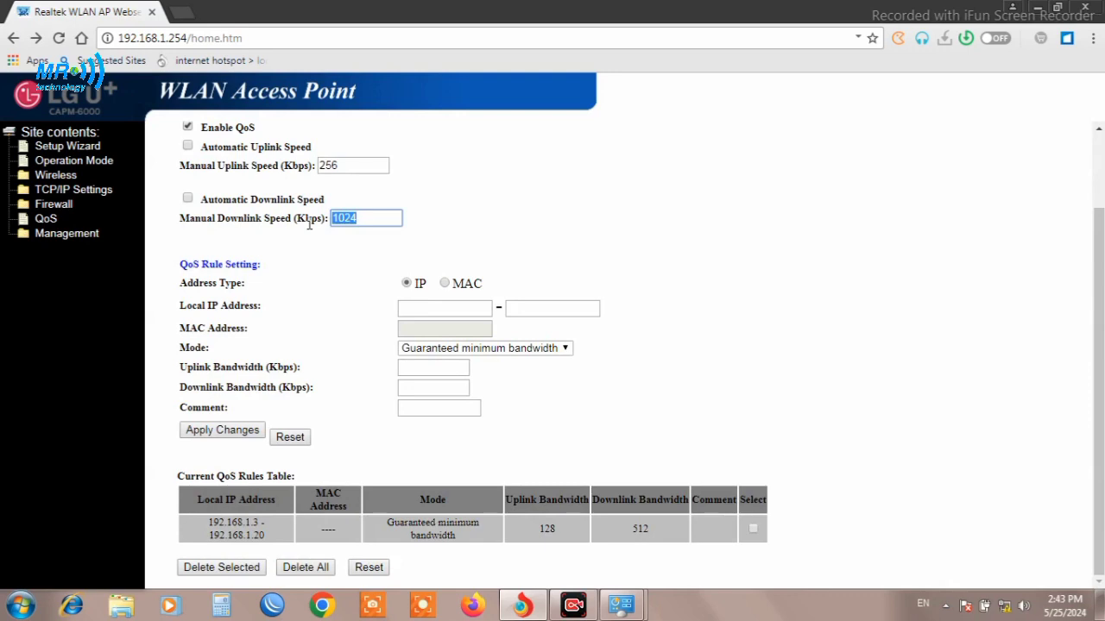
{"action": "left_click", "coordinate": [445, 391]}
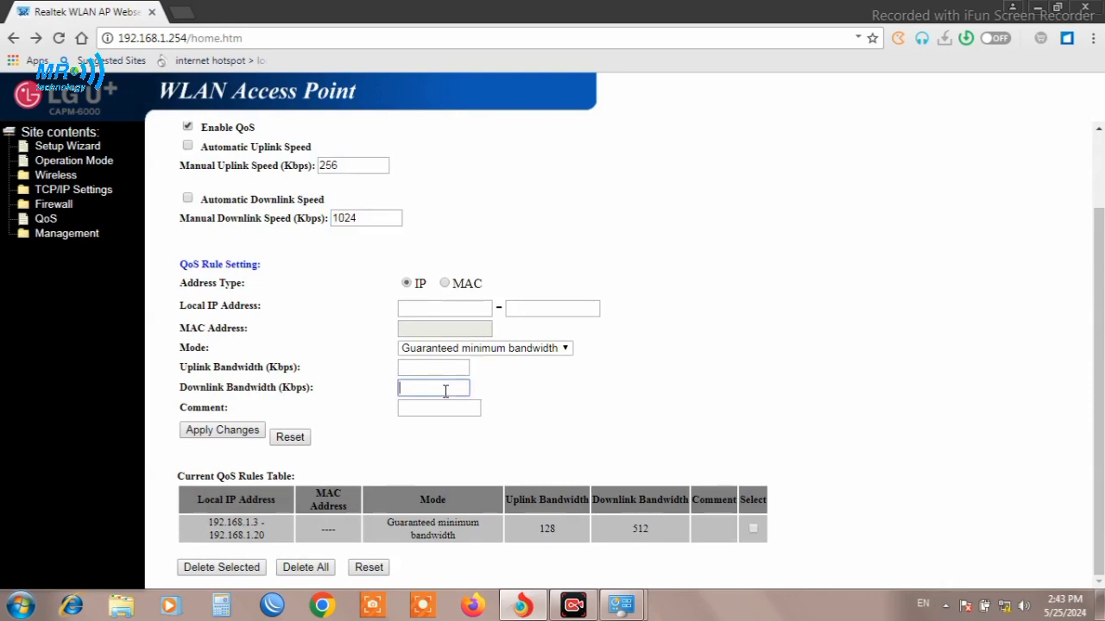
{"action": "left_click", "coordinate": [367, 217]}
{"action": "left_click_drag", "start_coordinate": [361, 219], "coordinate": [325, 221]}
{"action": "left_click", "coordinate": [343, 221]}
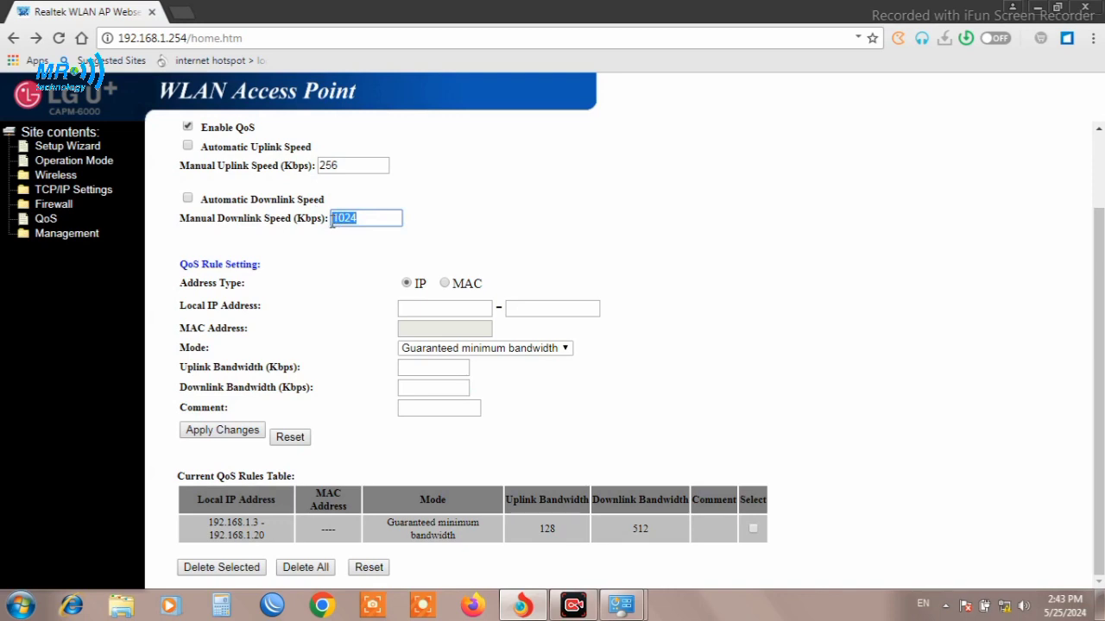
{"action": "left_click", "coordinate": [323, 267]}
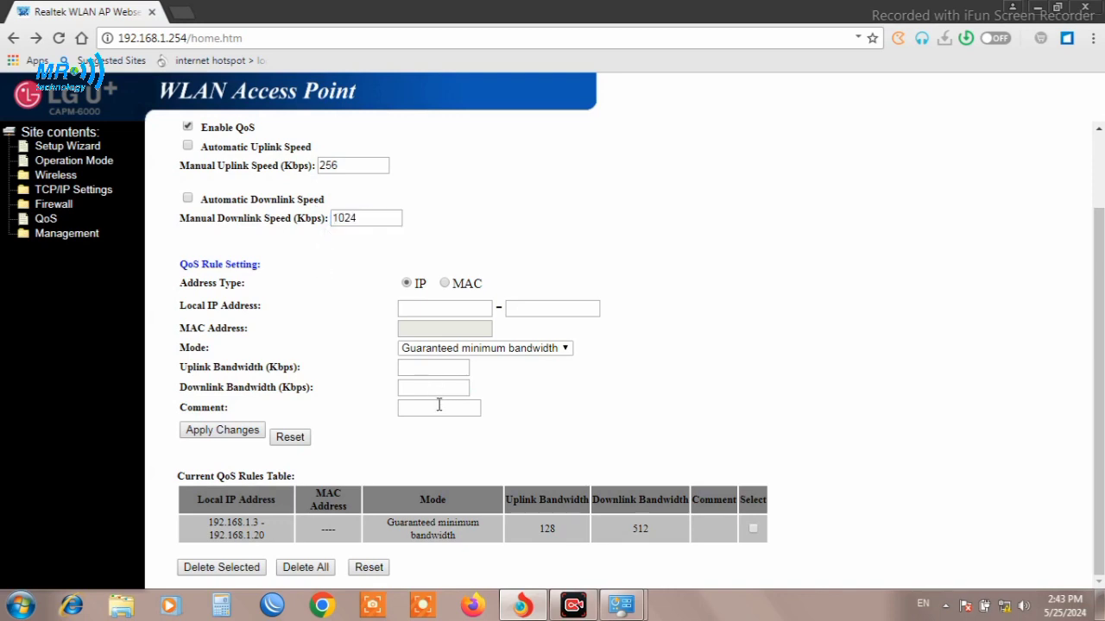
{"action": "left_click", "coordinate": [437, 389]}
{"action": "left_click", "coordinate": [188, 148]}
{"action": "left_click", "coordinate": [188, 200]}
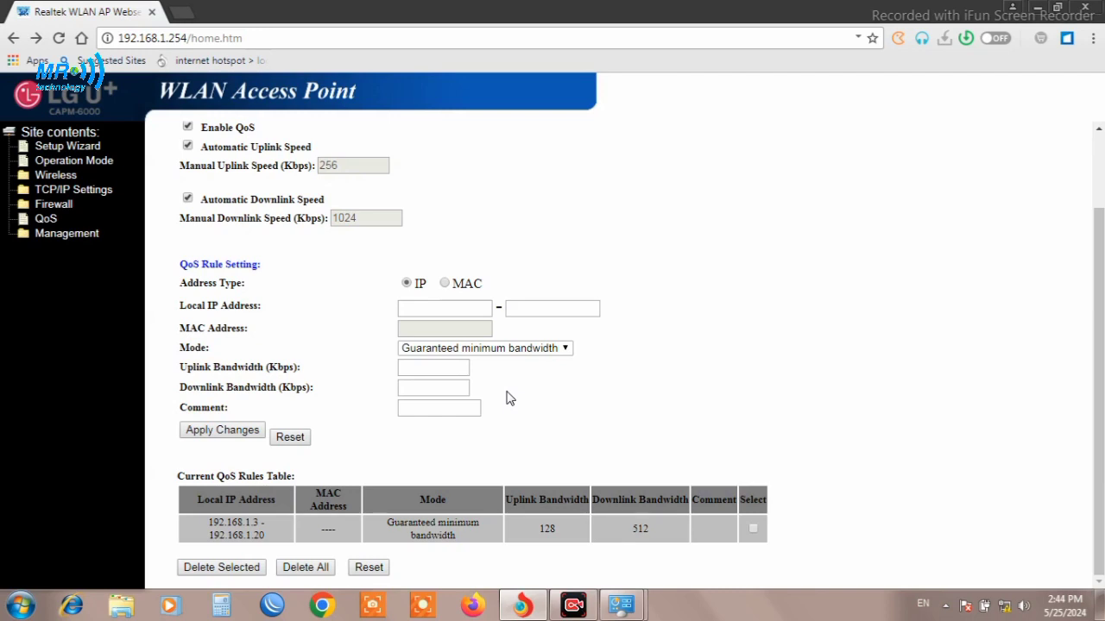
- Fill in the local IP address range of the new QoS rule as 192.168.1.22 to 192.168.1.25
{"action": "left_click", "coordinate": [457, 309]}
{"action": "type", "text": "1"}
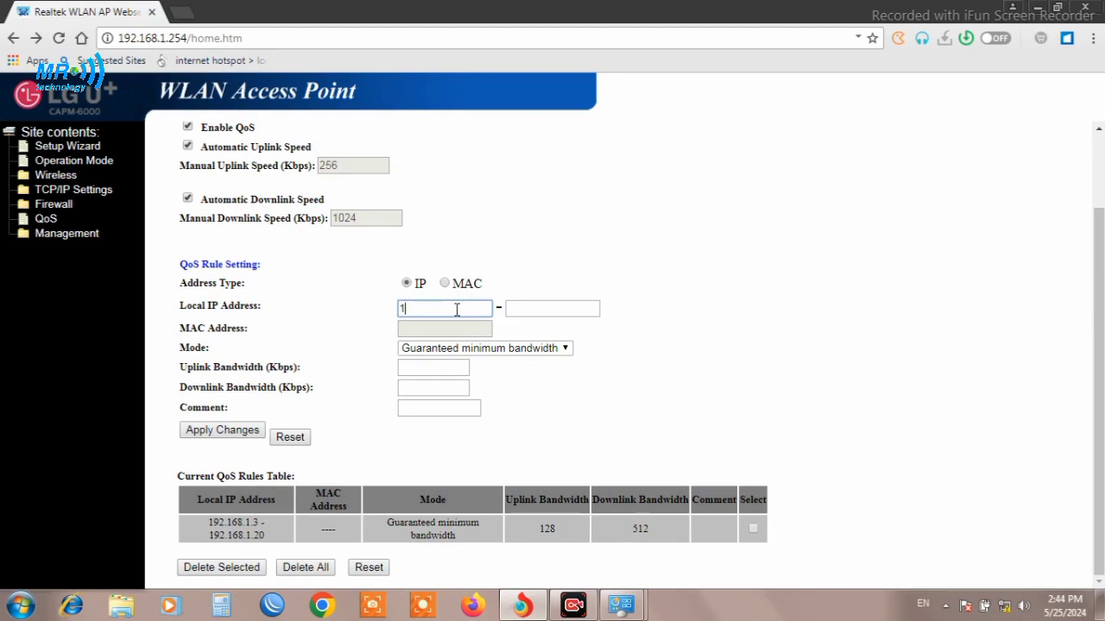
{"action": "type", "text": "92.168.1.22"}
{"action": "left_click", "coordinate": [533, 313]}
{"action": "type", "text": "192.16"}
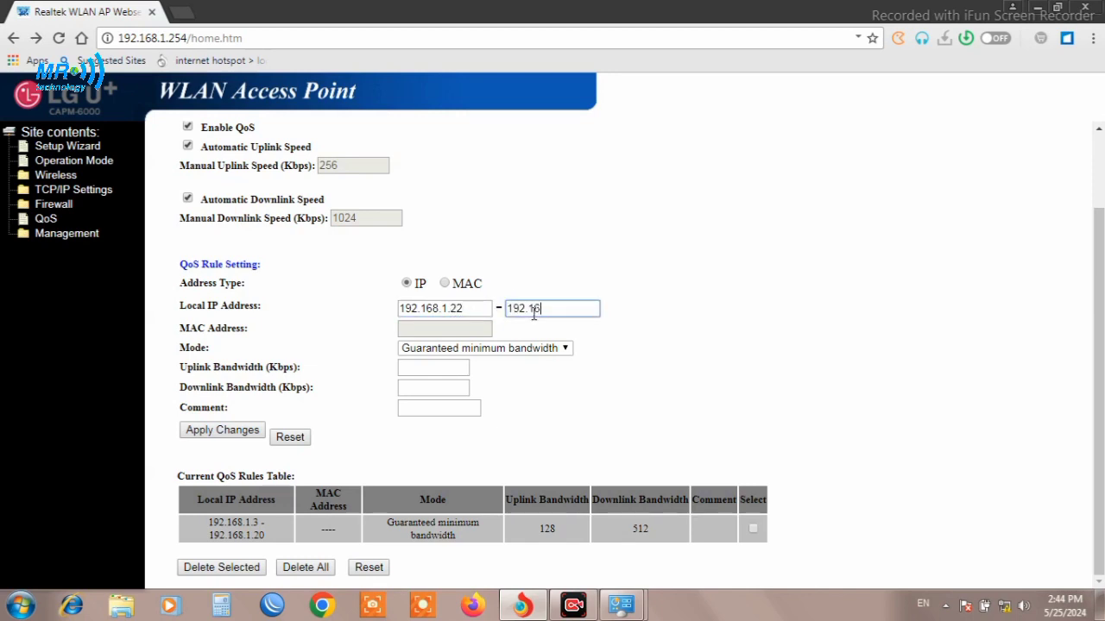
{"action": "type", "text": "8.1.25"}
- Set the rule's uplink bandwidth to 512 Kbps and downlink to 2048 Kbps, apply it, and check the current QoS rules table
{"action": "left_click", "coordinate": [446, 367]}
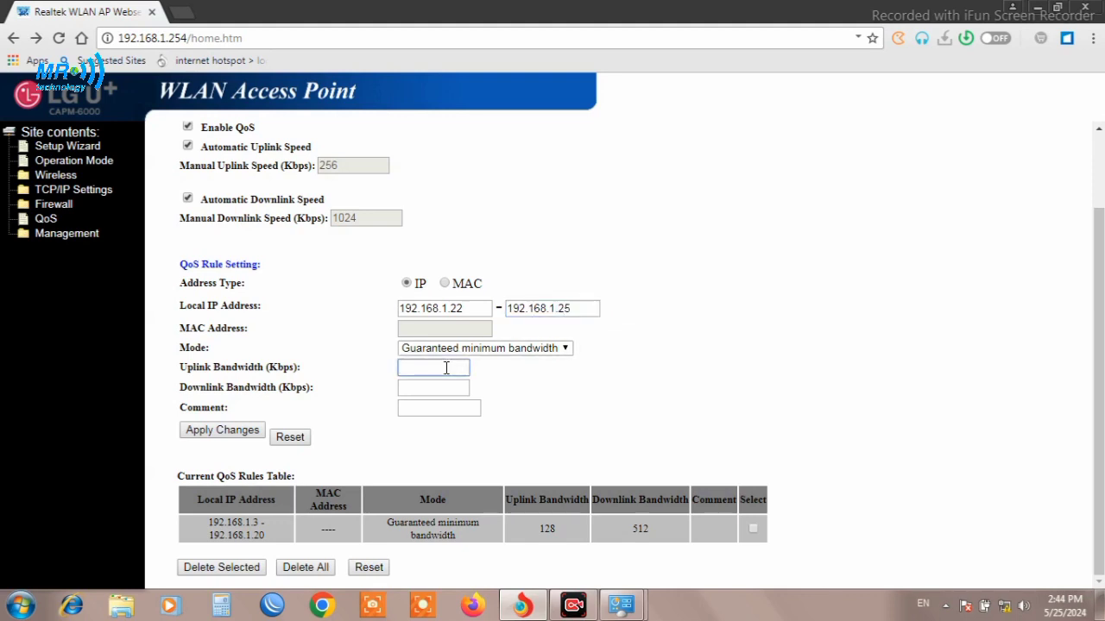
{"action": "type", "text": "512"}
{"action": "left_click", "coordinate": [444, 385]}
{"action": "type", "text": "2048"}
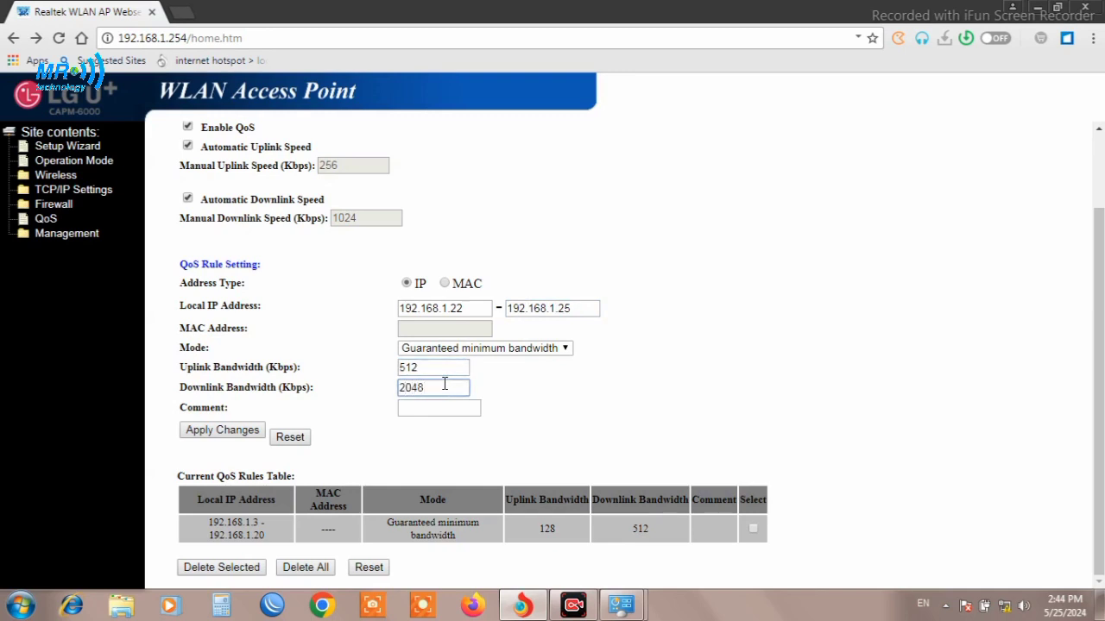
{"action": "left_click", "coordinate": [195, 431]}
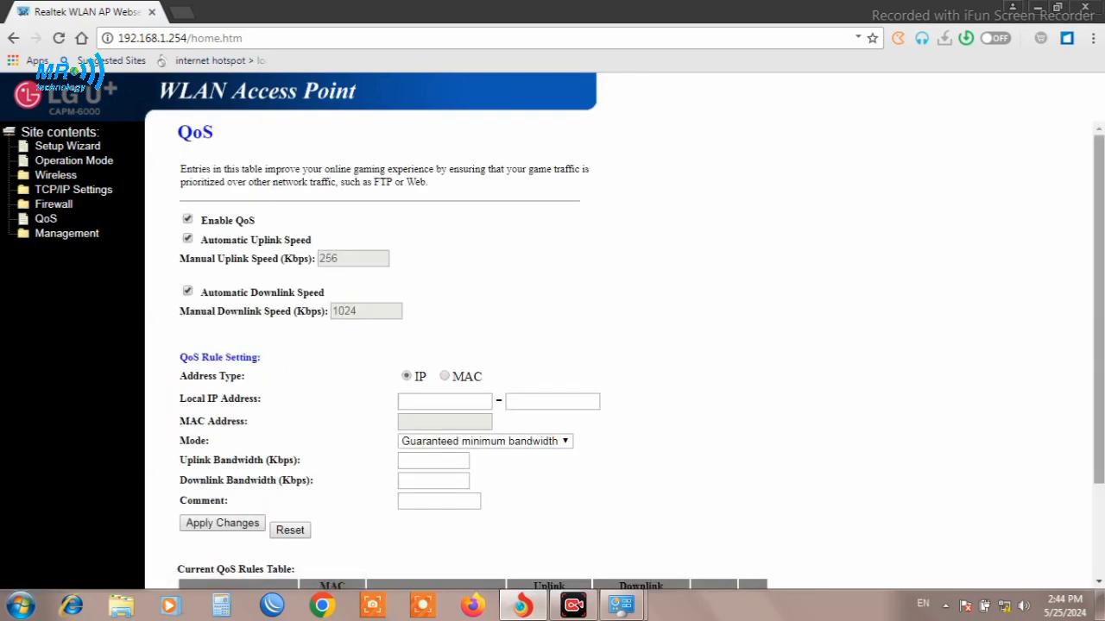
{"action": "left_click_drag", "start_coordinate": [1099, 304], "coordinate": [1082, 461]}
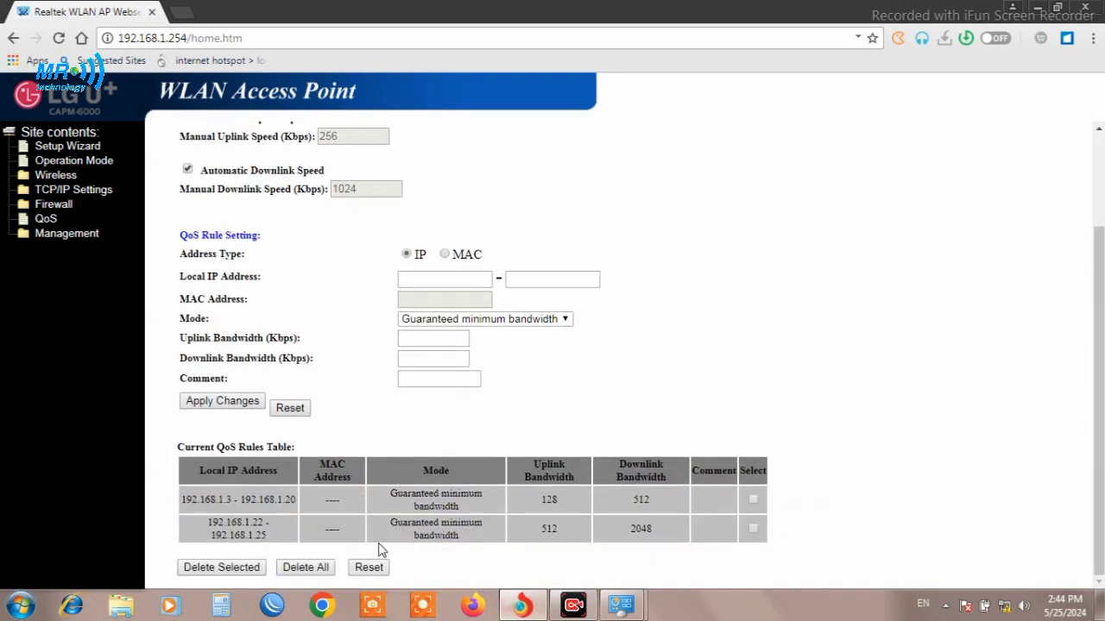
- Start another QoS rule with the IP address type and 192.168.1.55 as both start and end of the local IP range
{"action": "left_click", "coordinate": [445, 256]}
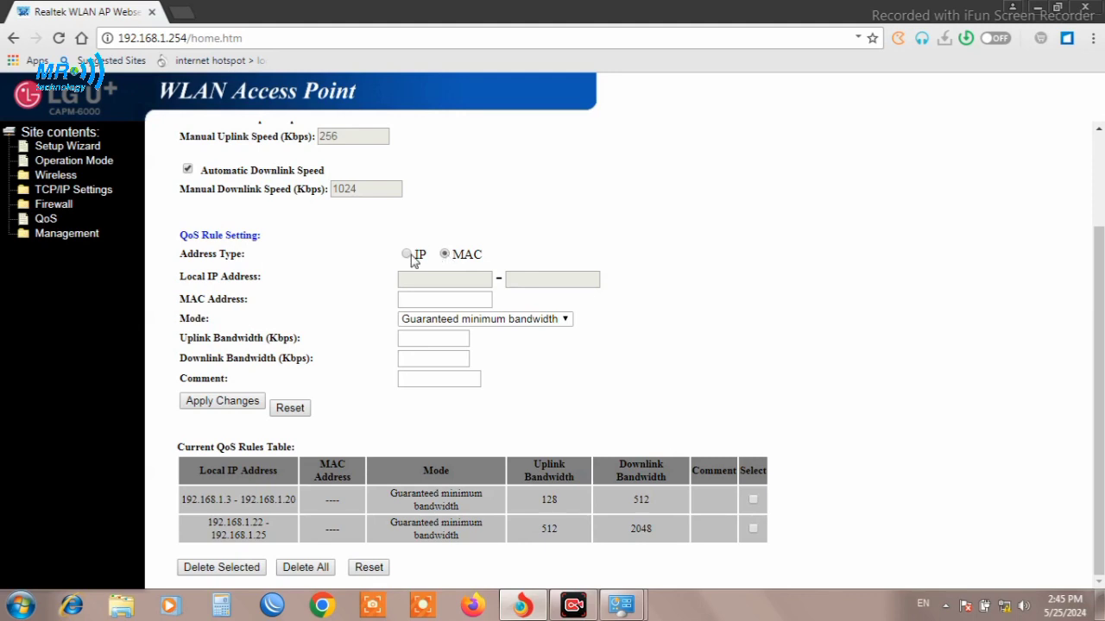
{"action": "left_click", "coordinate": [409, 256]}
{"action": "left_click", "coordinate": [424, 273]}
{"action": "type", "text": "192."}
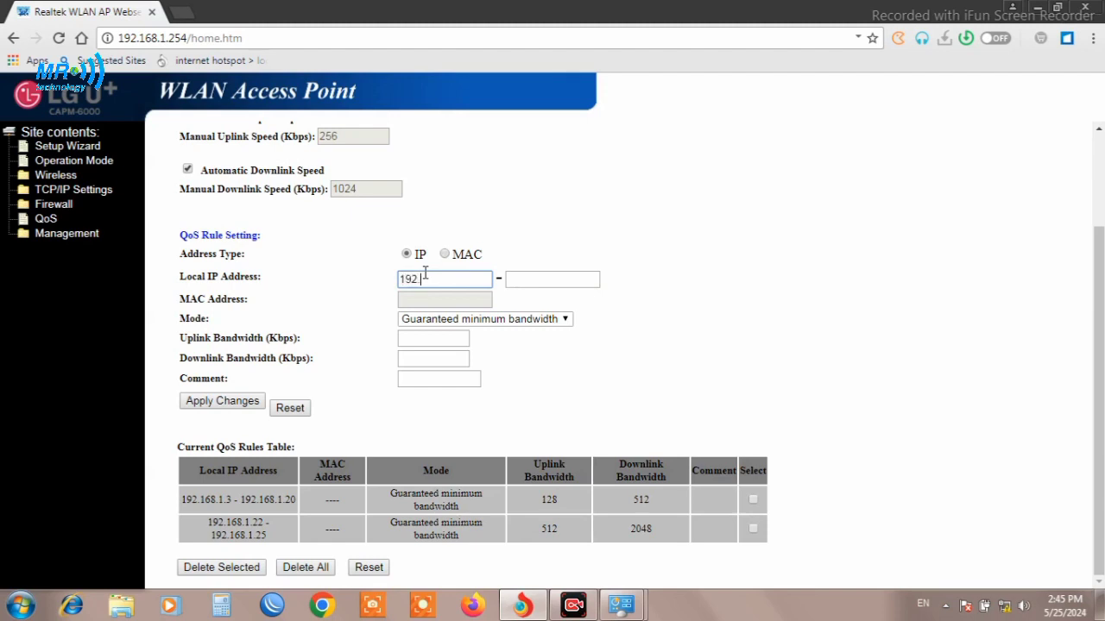
{"action": "type", "text": "168.1.55"}
{"action": "left_click", "coordinate": [562, 280]}
{"action": "type", "text": "192.168.1.55"}
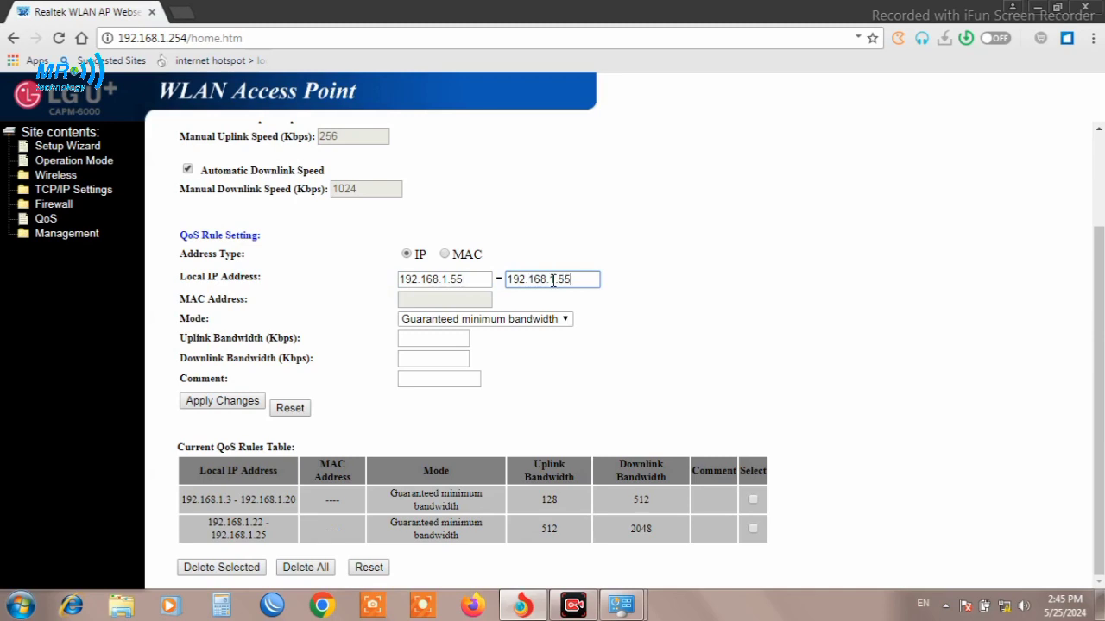
- Give the single-address rule 1024 Kbps uplink and 2048 Kbps downlink bandwidth, apply it, and review the current QoS rules table
{"action": "left_click", "coordinate": [456, 338]}
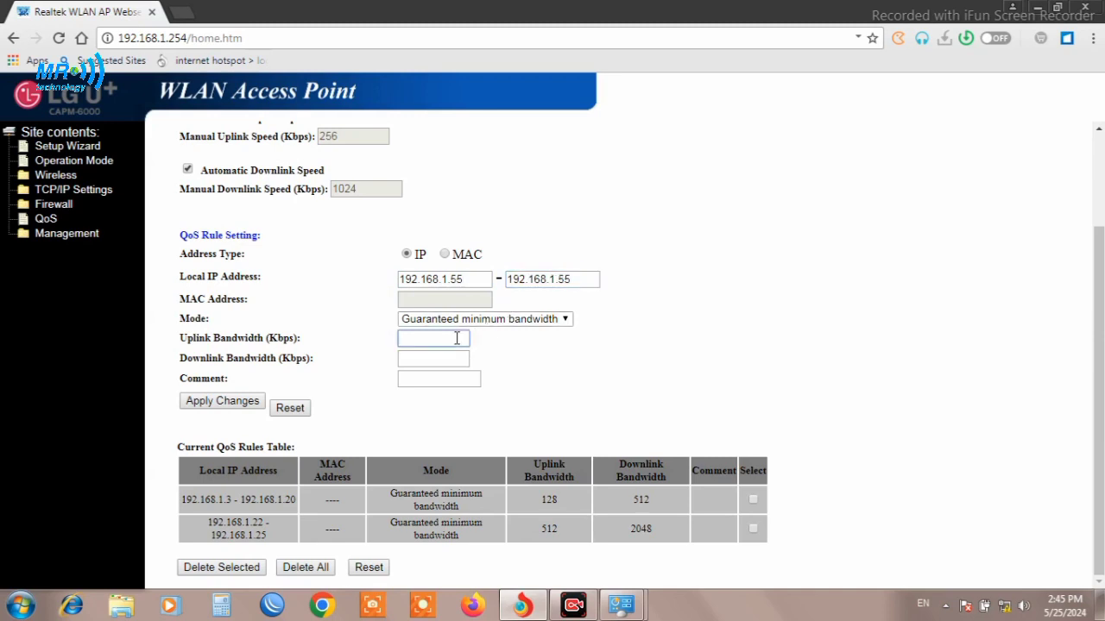
{"action": "type", "text": "1024"}
{"action": "left_click", "coordinate": [450, 362]}
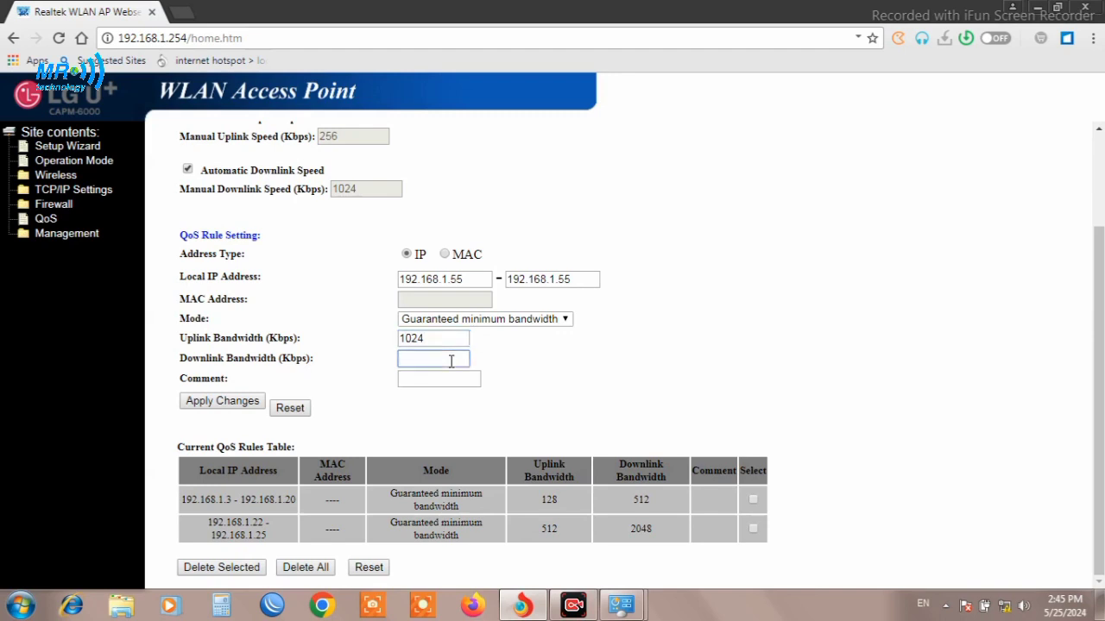
{"action": "type", "text": "2048"}
{"action": "left_click", "coordinate": [230, 402]}
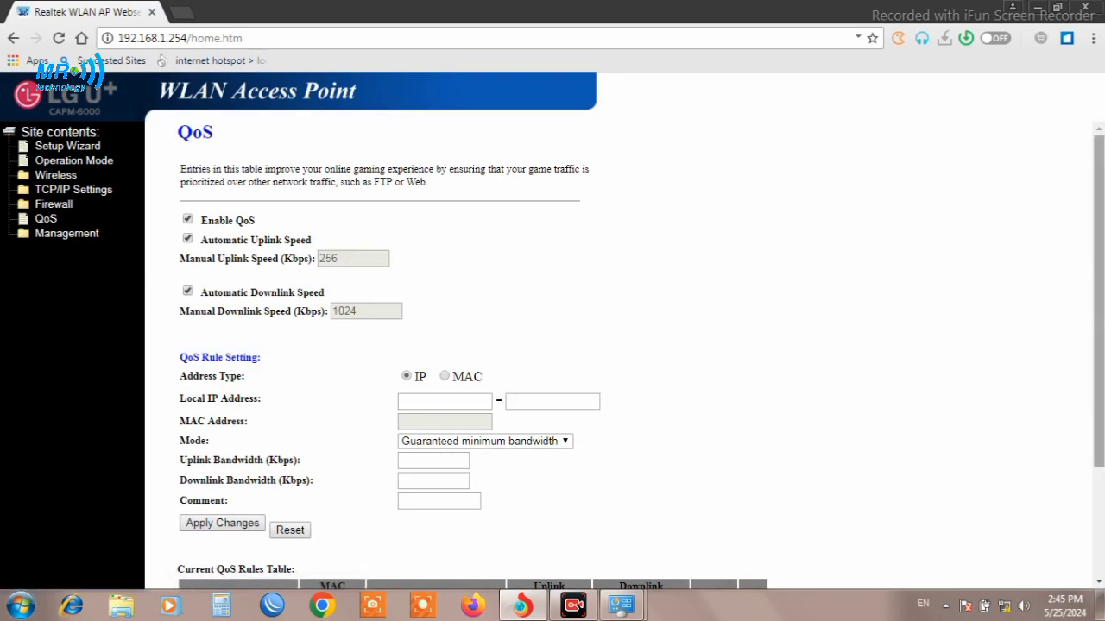
{"action": "left_click", "coordinate": [1101, 541]}
{"action": "left_click", "coordinate": [1102, 541]}
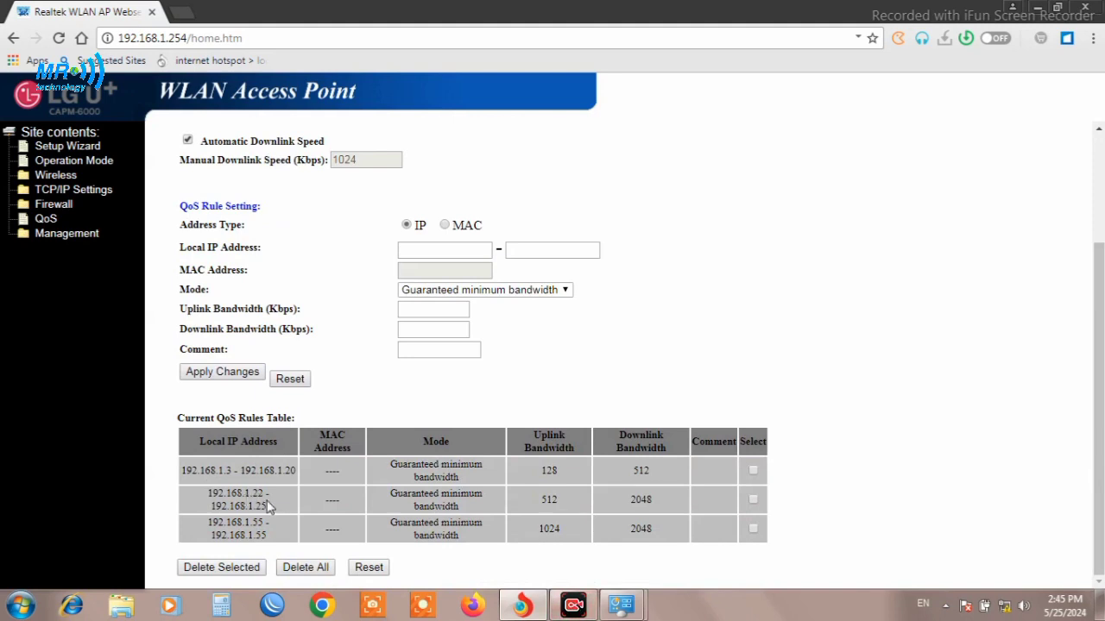
{"action": "left_click_drag", "start_coordinate": [256, 535], "coordinate": [269, 536]}
{"action": "scroll", "coordinate": [539, 486], "scroll_direction": "up", "scroll_amount": 3}
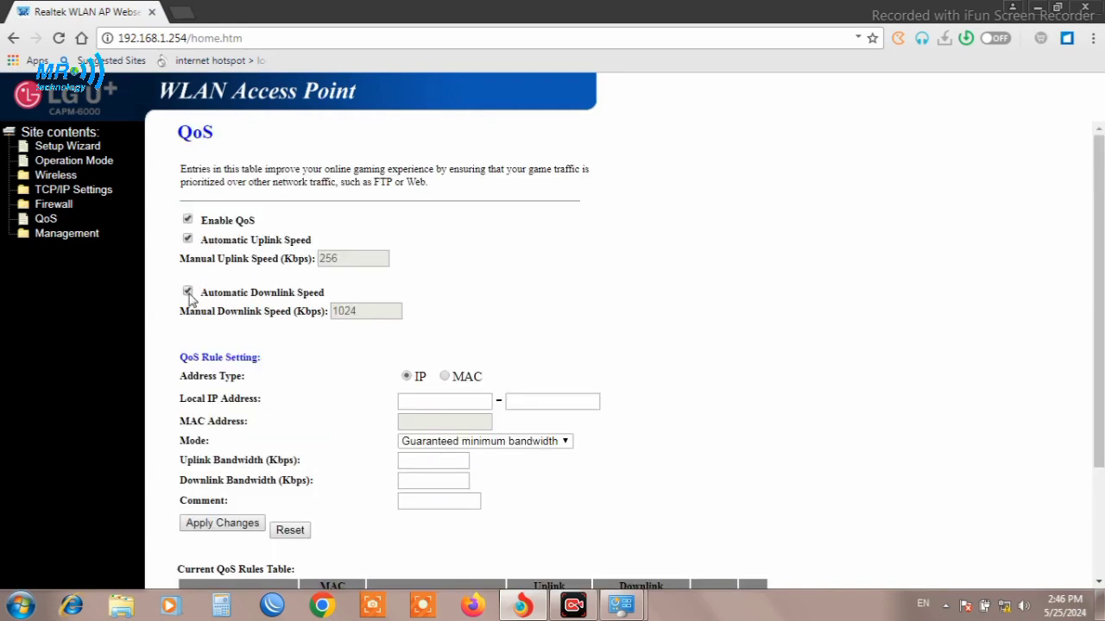